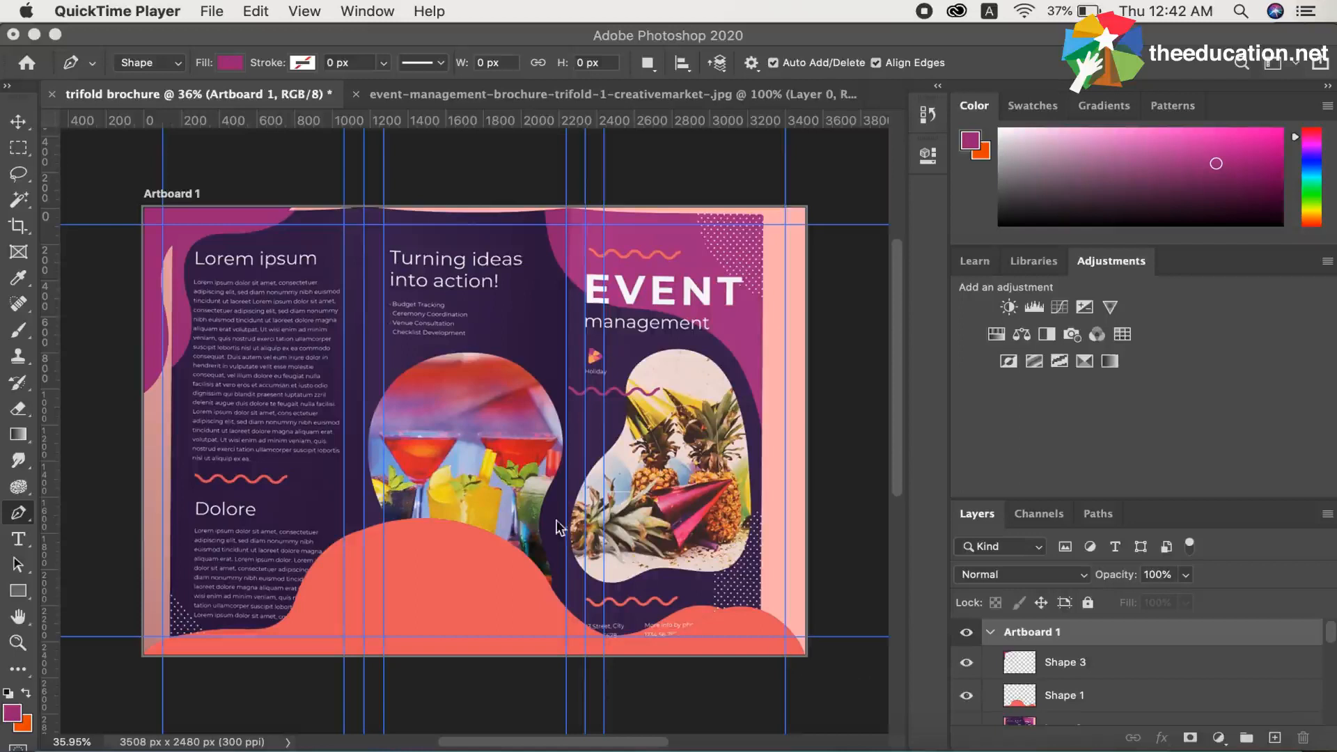
click(19, 514)
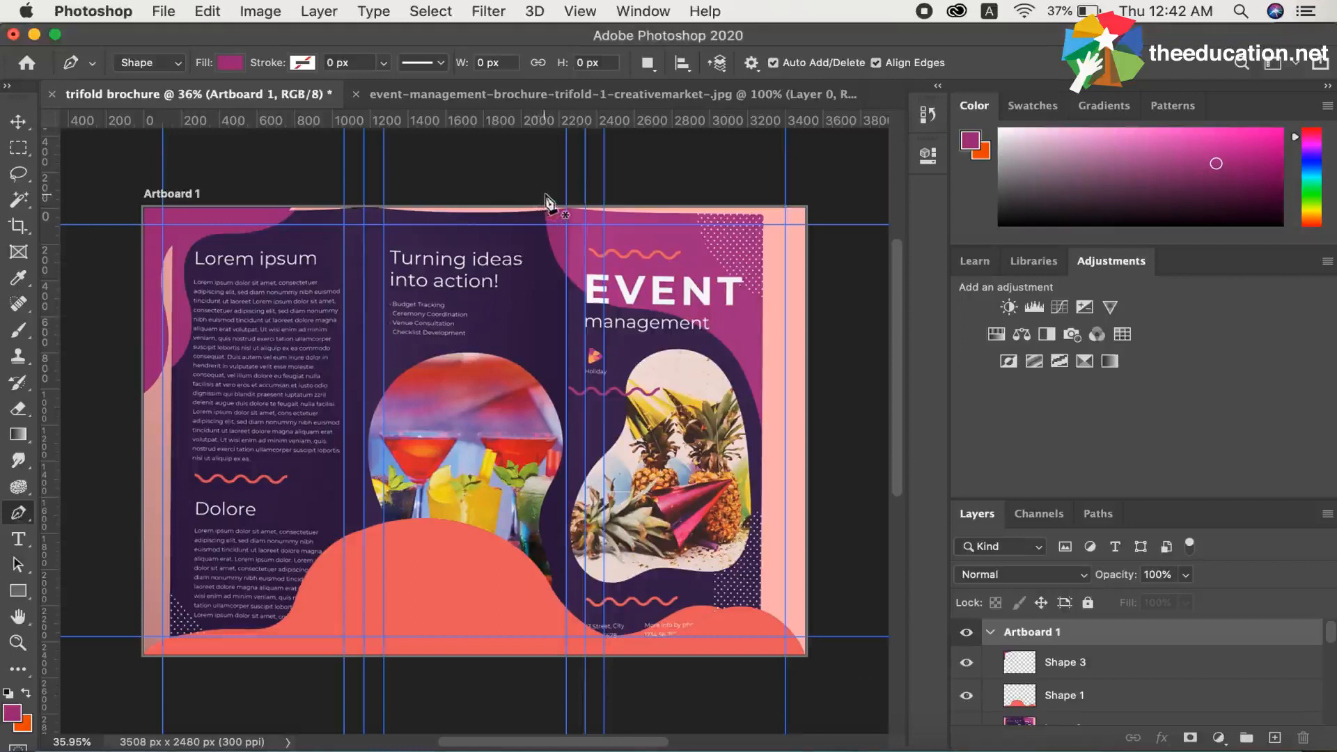
click(546, 193)
drag(622, 306, 715, 313)
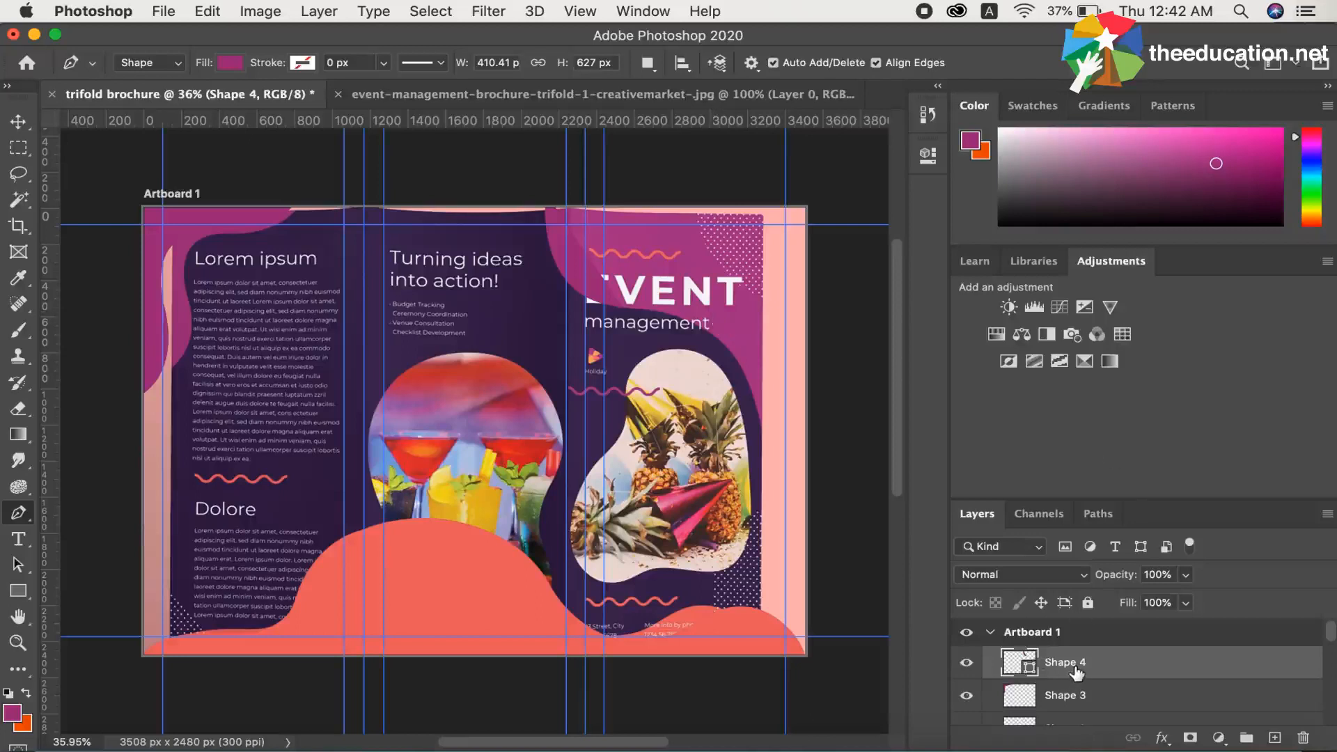
key(BackSpace)
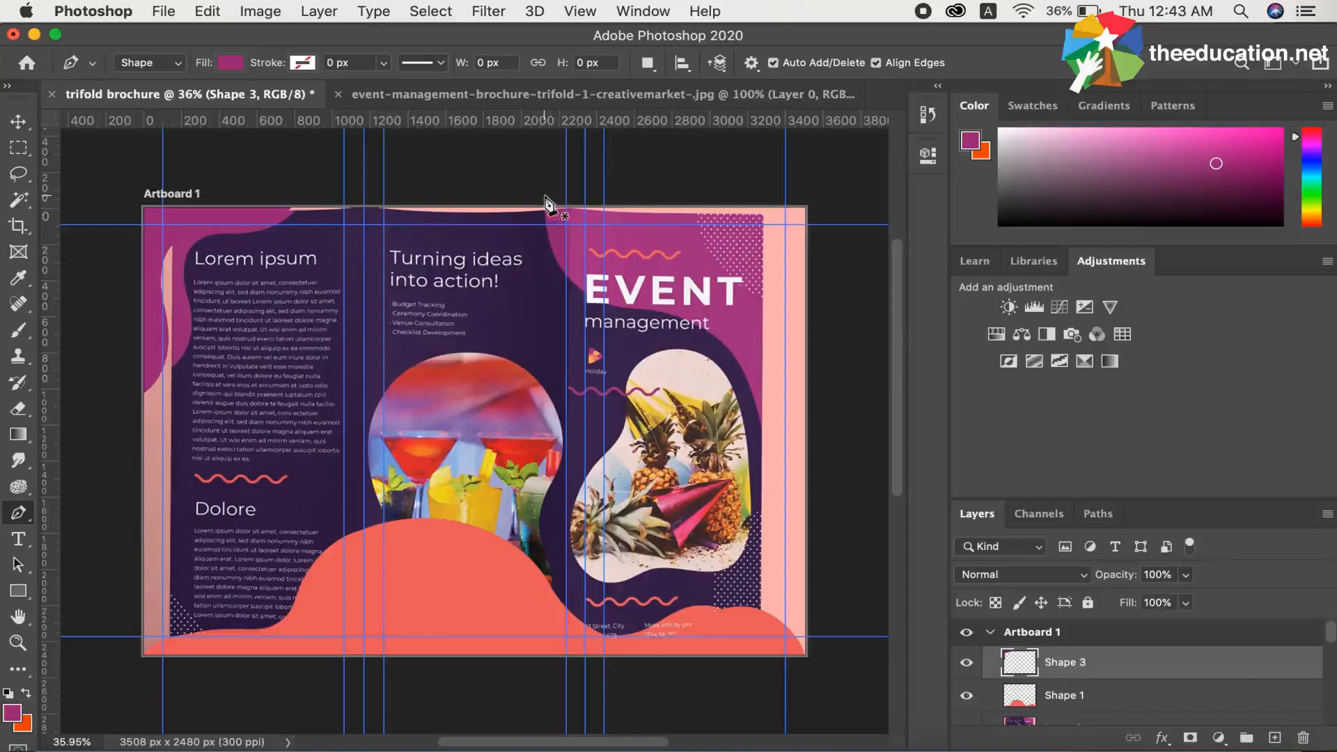
Trace the purple wave behind the EVENT title with the Pen tool as a closed filled shape, about 1163 by 1294 px.
click(545, 195)
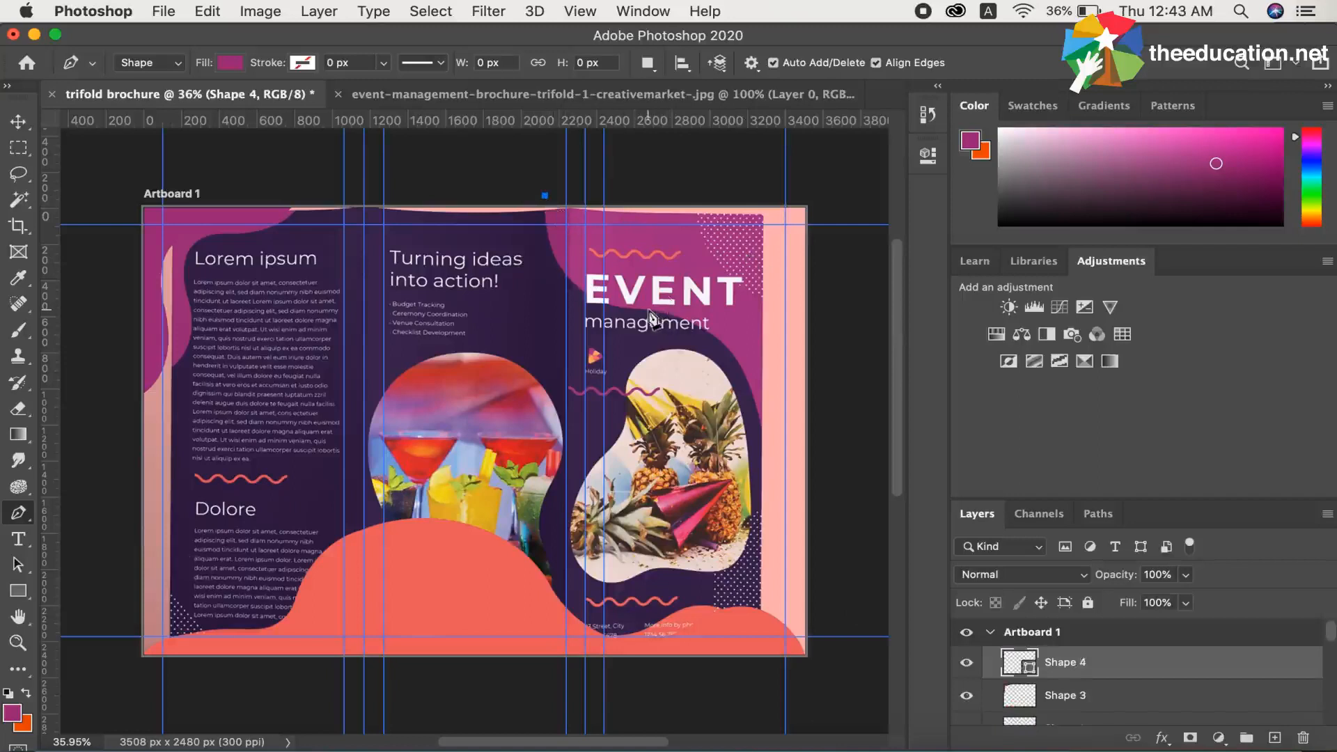
drag(648, 309, 760, 303)
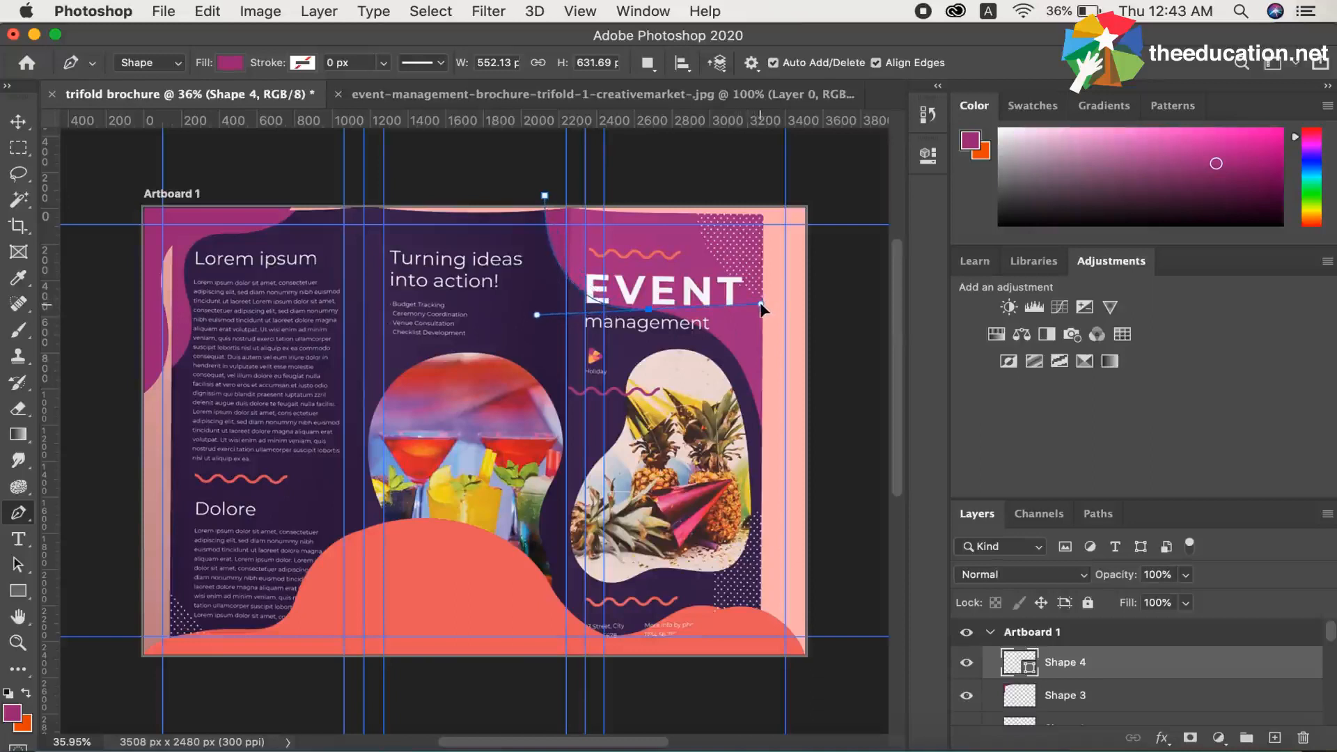
drag(761, 305, 761, 304)
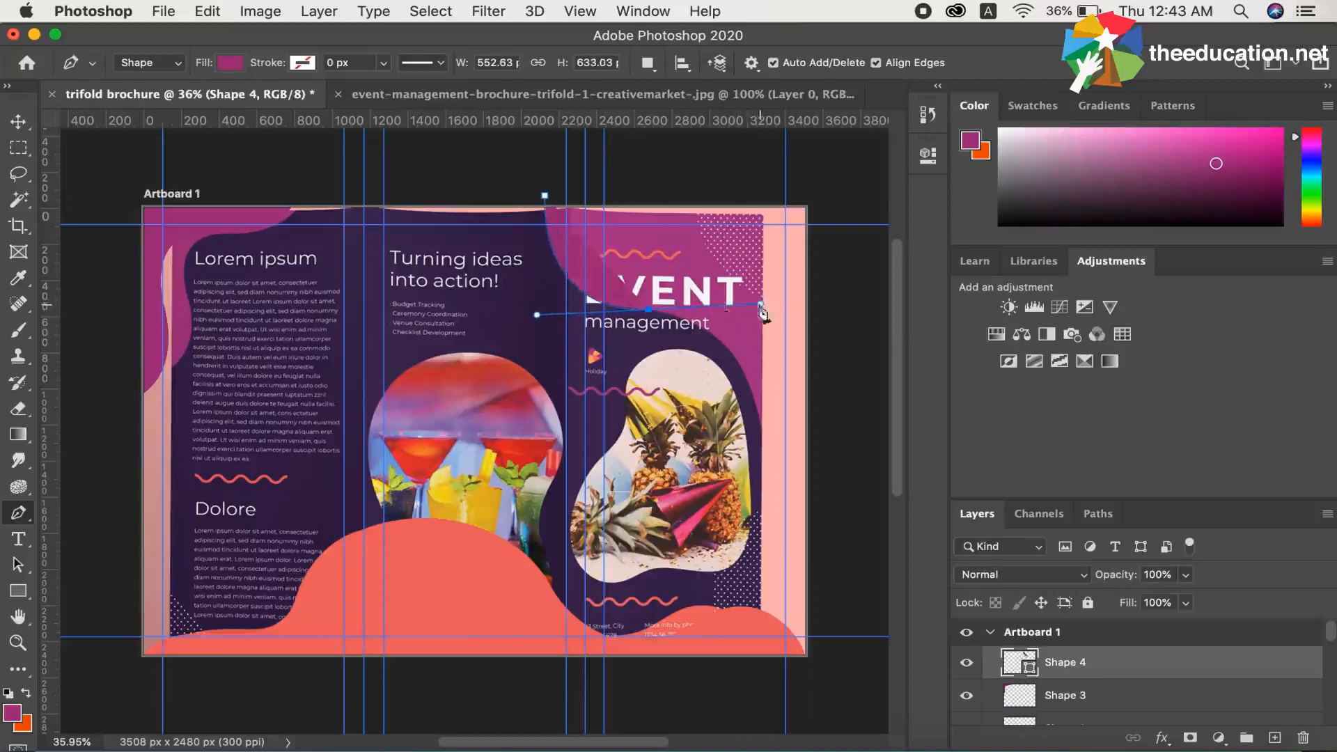
alt+click(649, 309)
drag(764, 428, 784, 538)
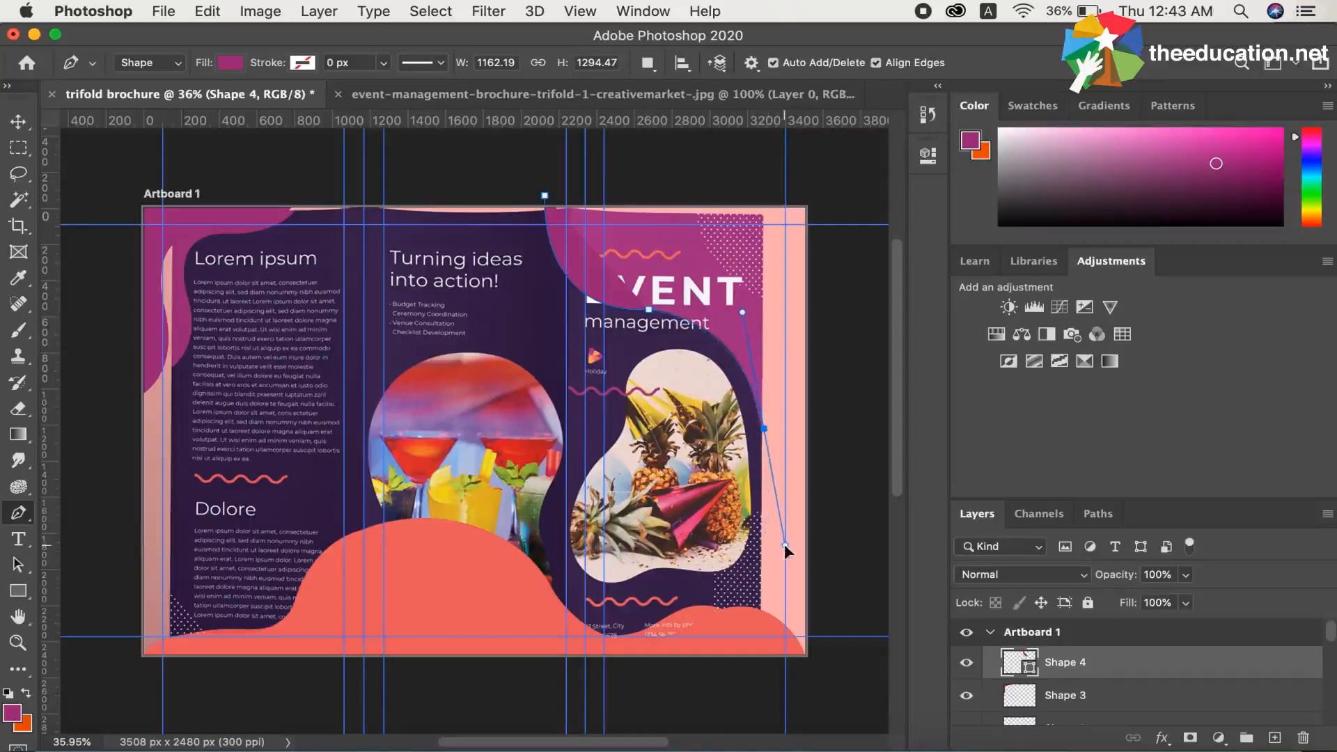
drag(781, 547, 782, 548)
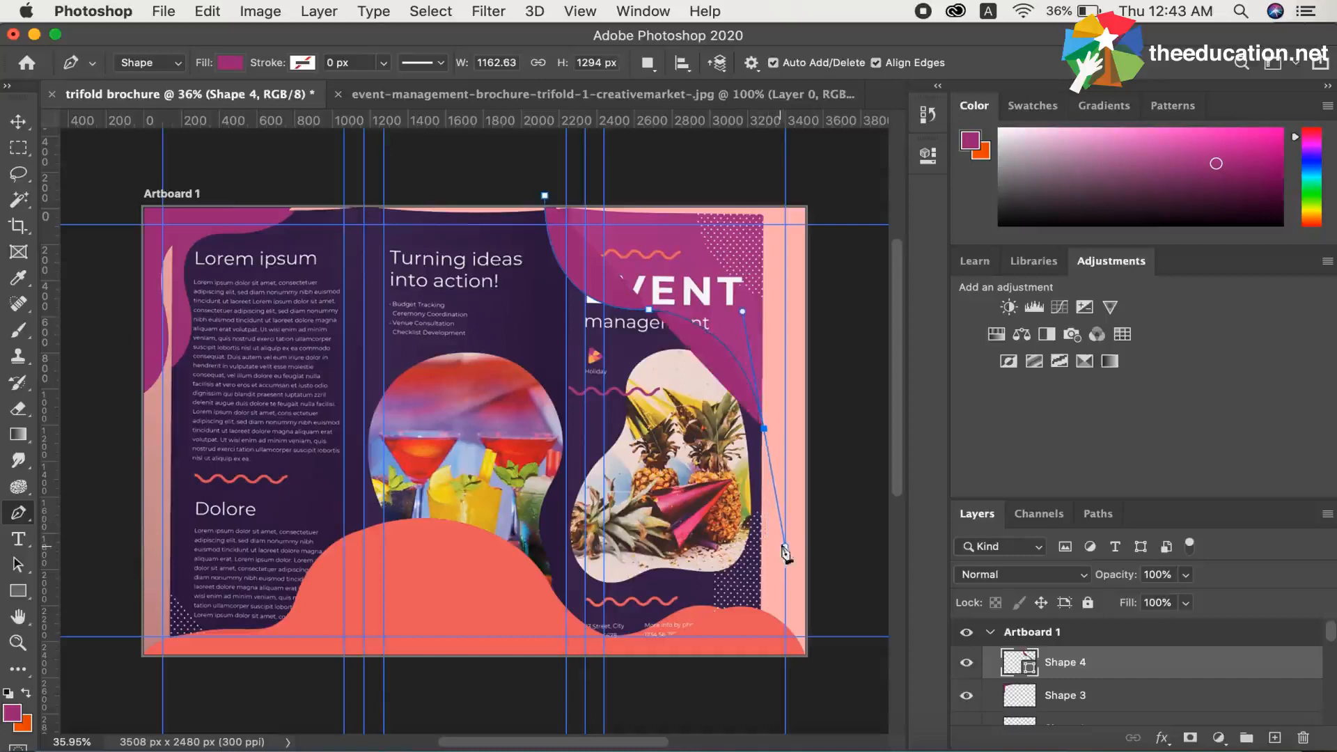
click(764, 425)
click(764, 198)
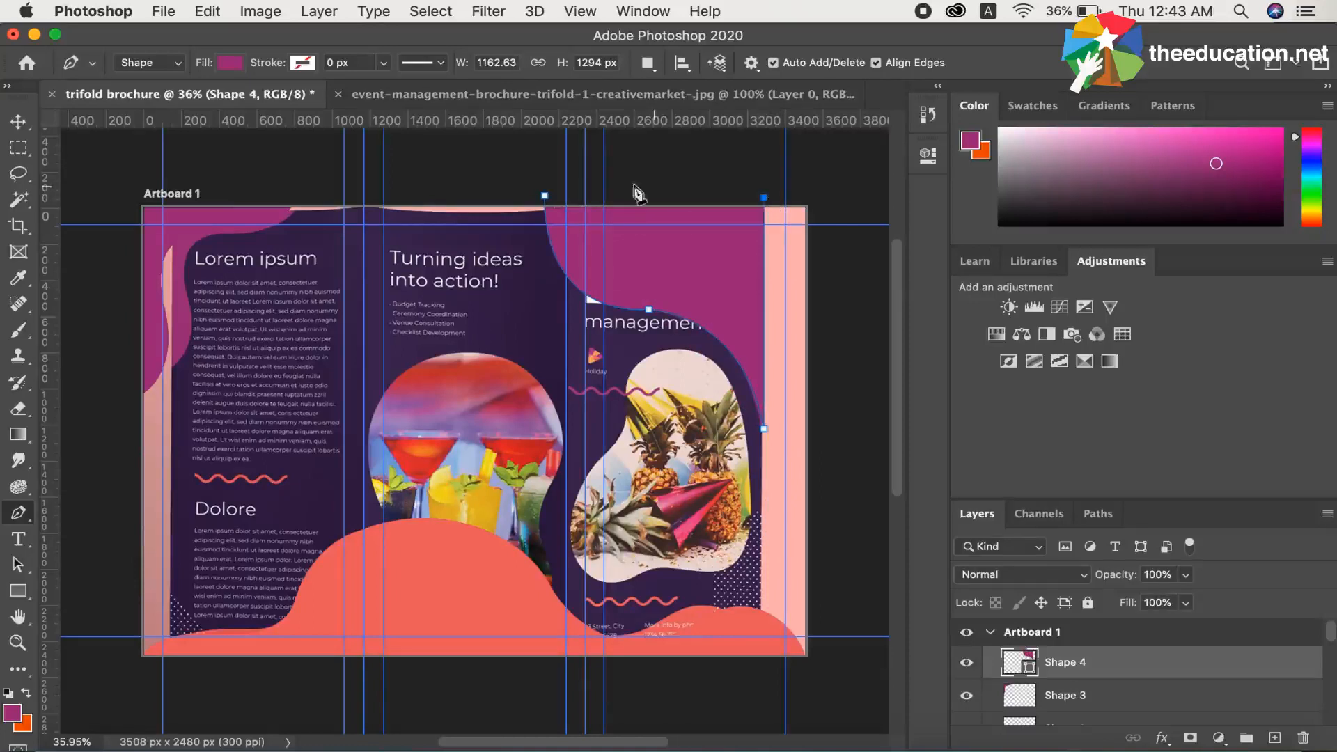
click(545, 198)
Hide the reference brochure image on Layer 2.
key(v)
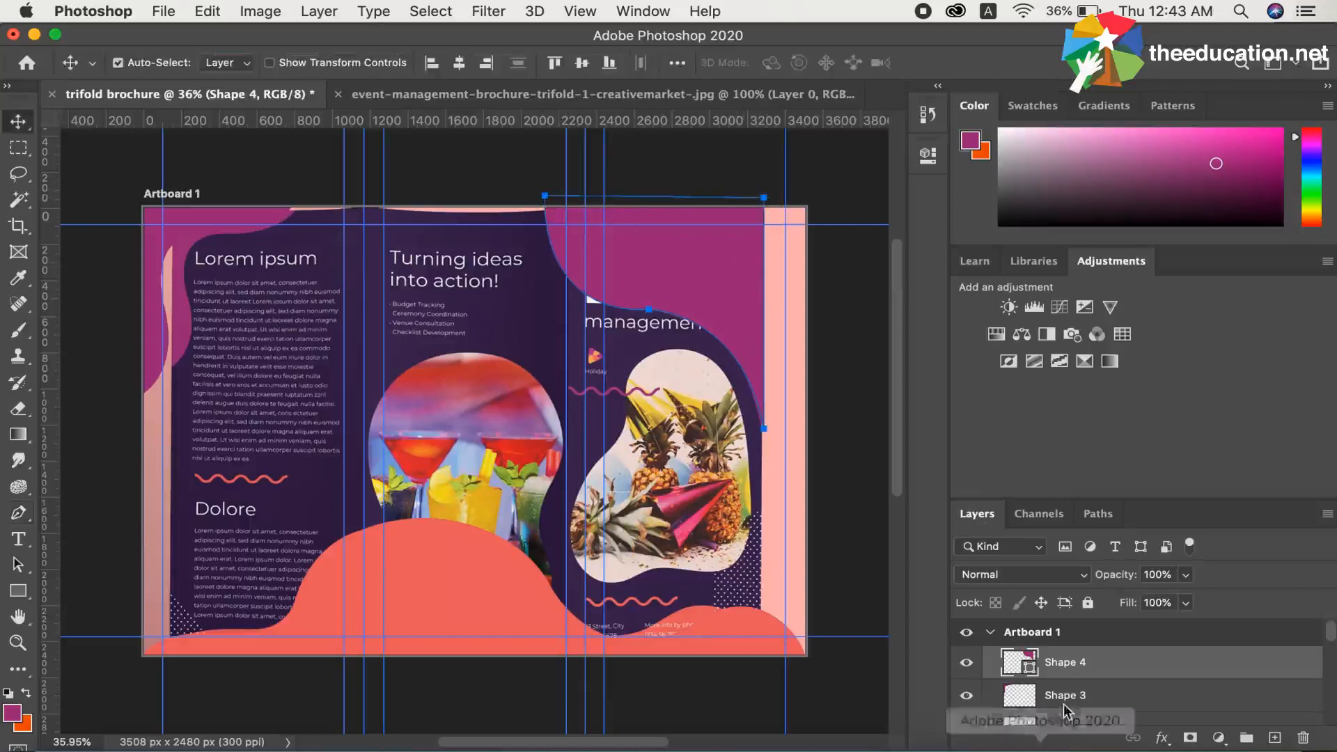
scroll(1066, 697, down, 1)
scroll(1066, 710, down, 1)
click(967, 698)
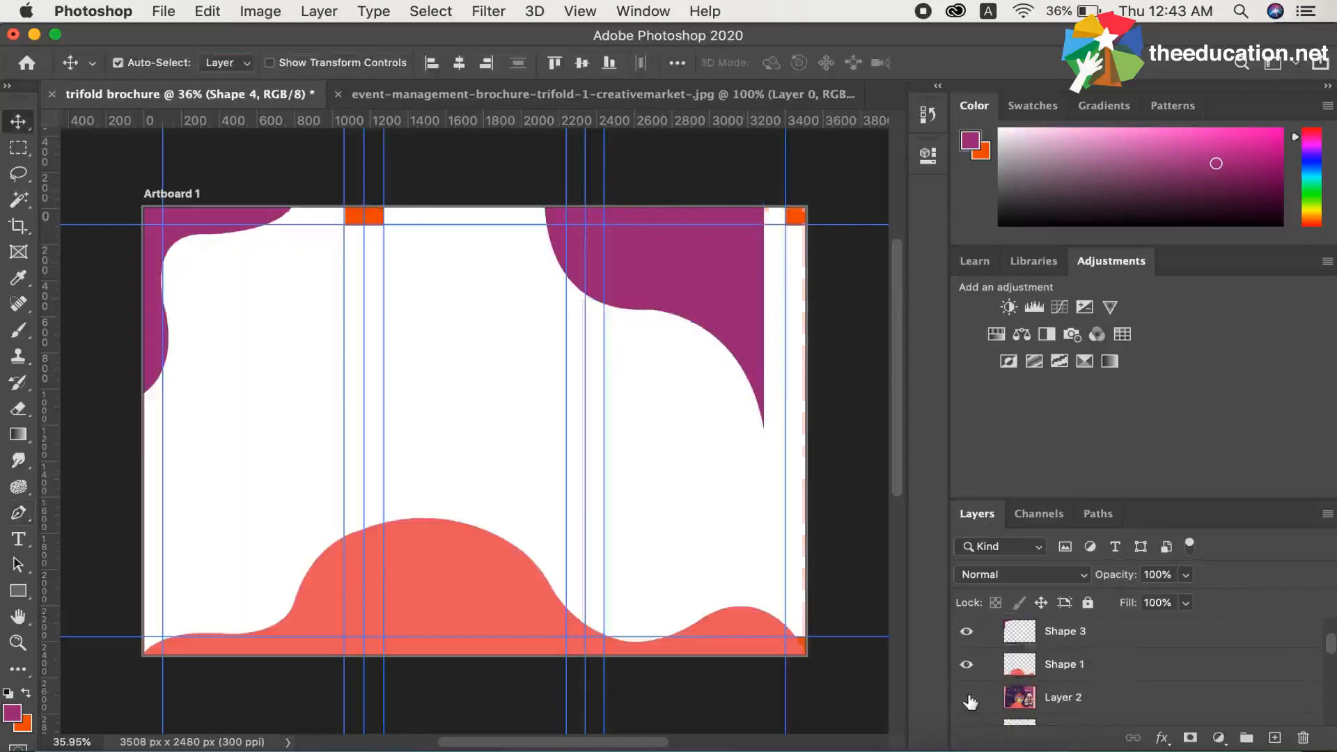
Move the new purple shape into the artboard's upper-right corner so it covers the corner up to the right edge.
drag(691, 282, 753, 285)
key(Left)
key(Left)
key(Left)
key(Left)
key(Left)
key(Left)
key(Left)
key(Left)
key(Left)
key(Left)
key(Left)
key(Left)
key(Left)
key(Left)
key(Left)
key(Left)
key(Left)
key(Left)
key(Left)
key(Left)
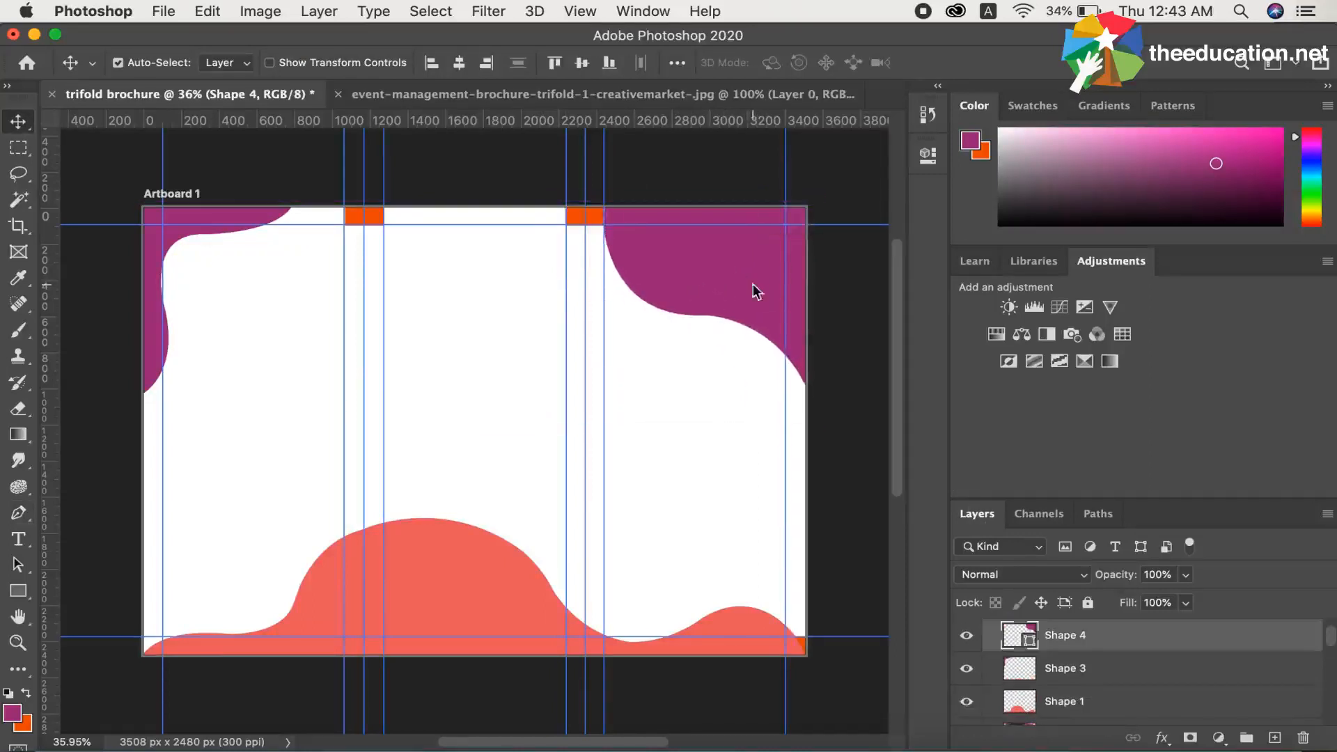
key(Left)
key(Left)
key(Left)
key(Left)
key(Left)
key(Left)
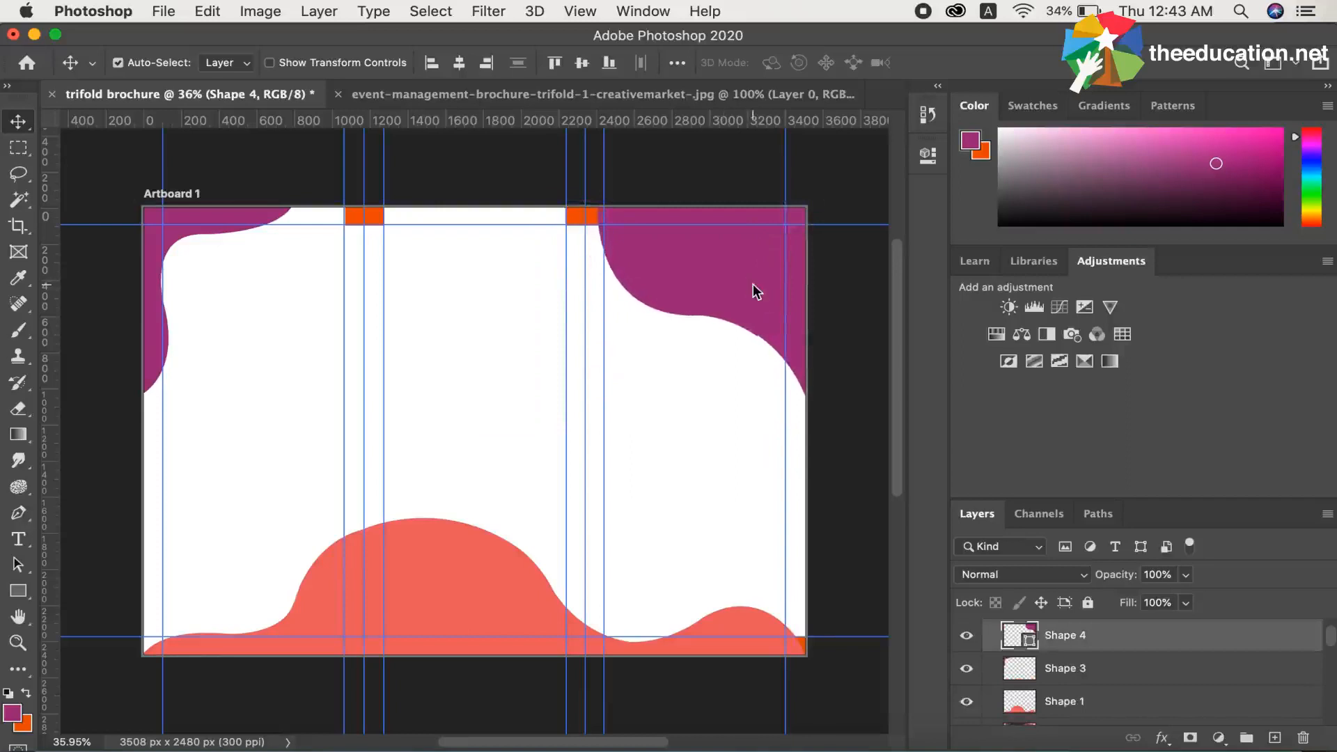
key(Left)
key(Left)
key(Left)
key(Left)
key(Left)
key(Left)
key(Left)
key(Left)
key(Left)
key(Left)
key(Left)
key(Left)
key(Left)
key(Left)
key(Left)
key(Left)
key(Left)
key(Left)
key(Left)
key(Left)
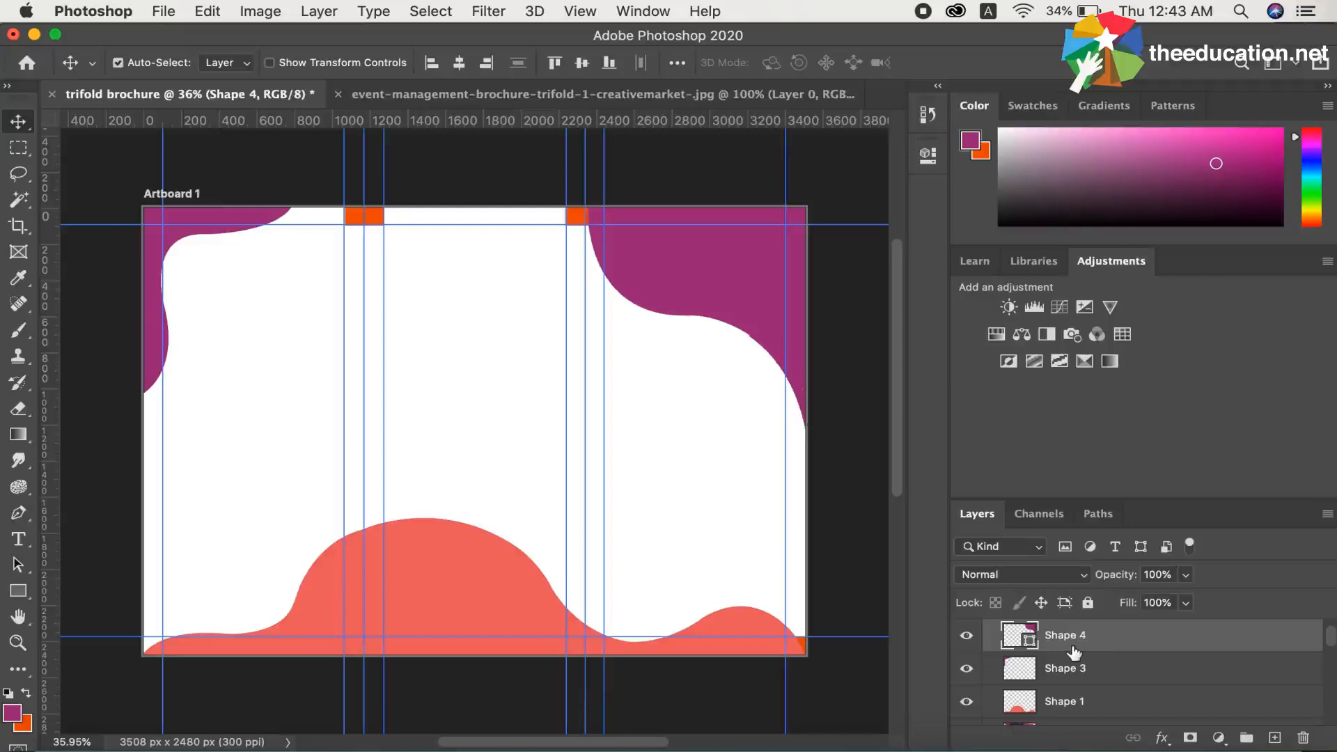
Select the Eraser tool and rasterize the Shape 4 layer.
double_click(1072, 645)
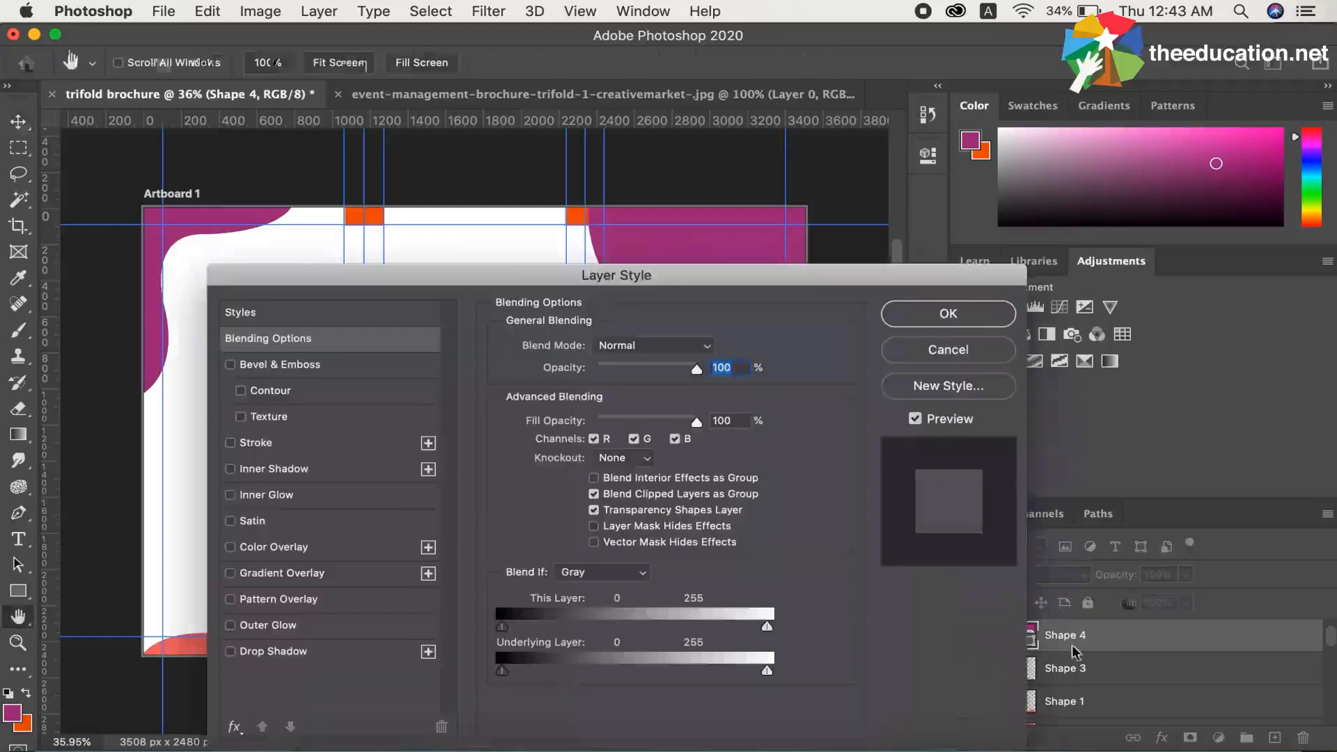
click(948, 350)
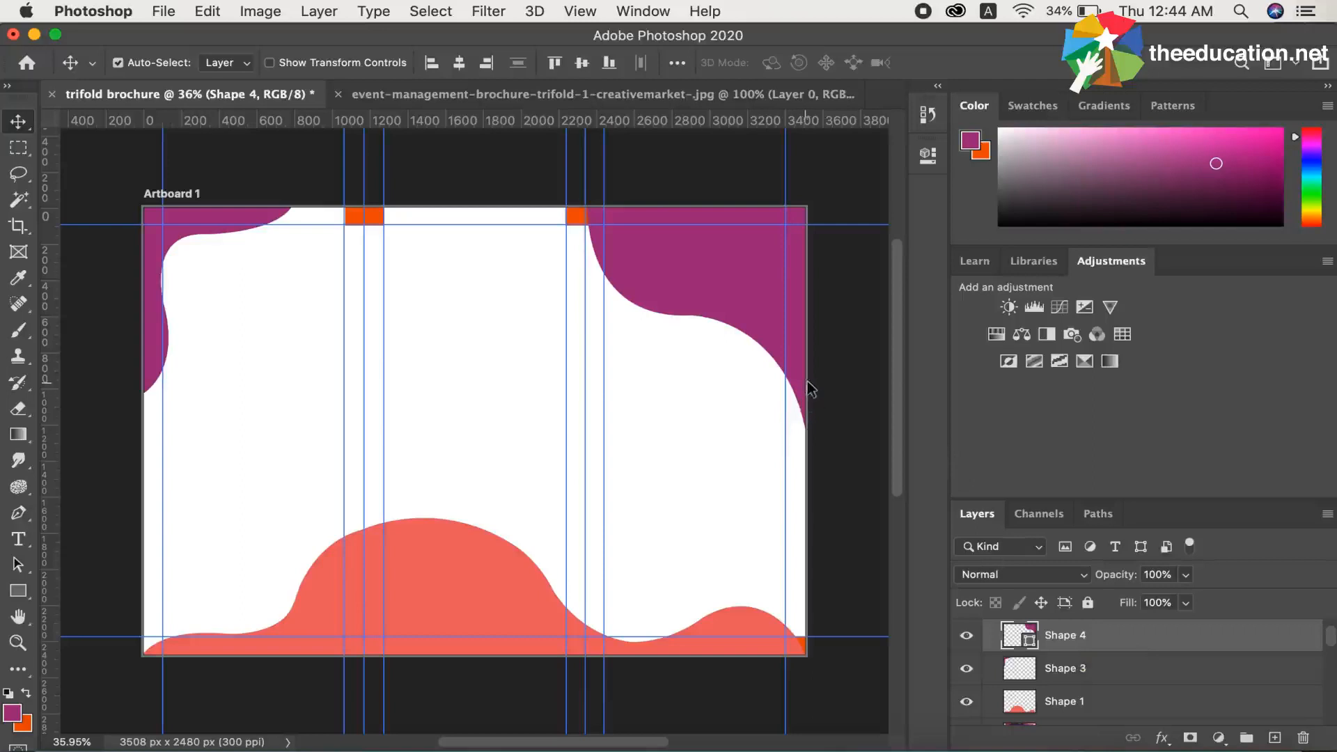
scroll(808, 379, up, 5)
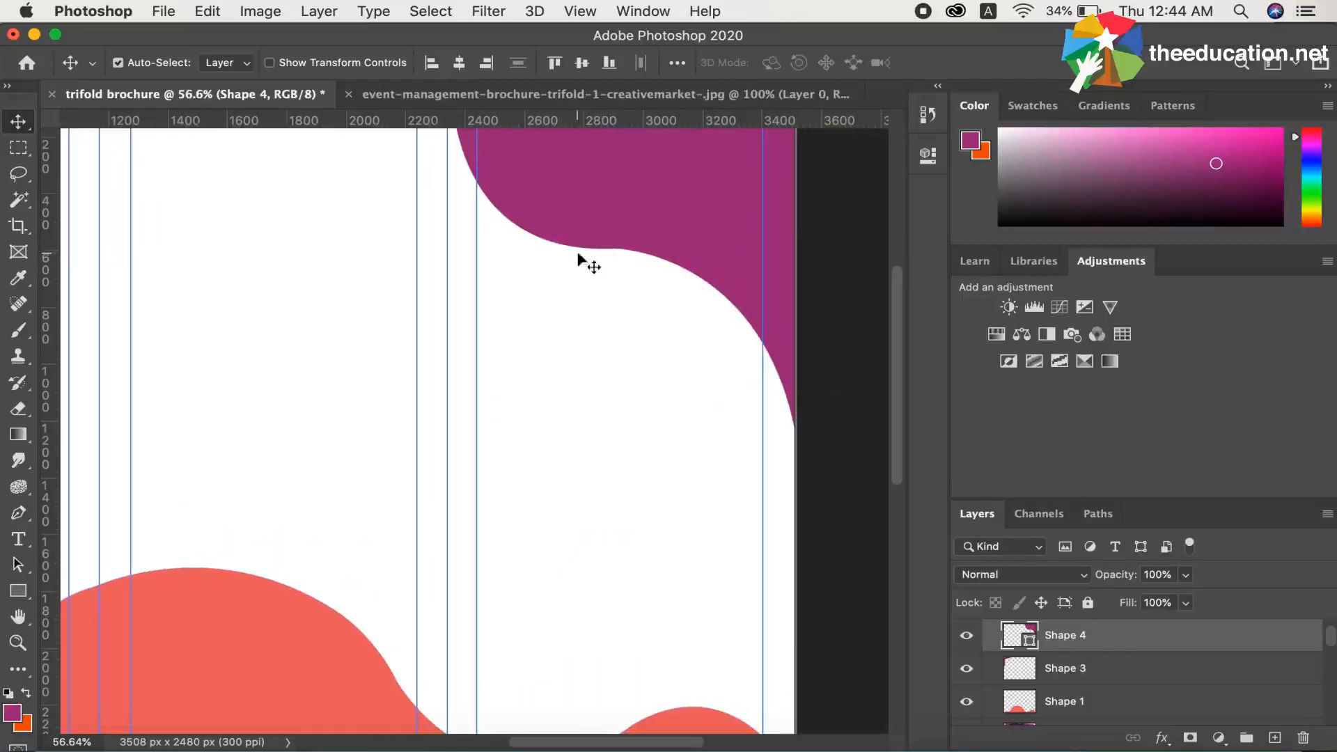
click(19, 414)
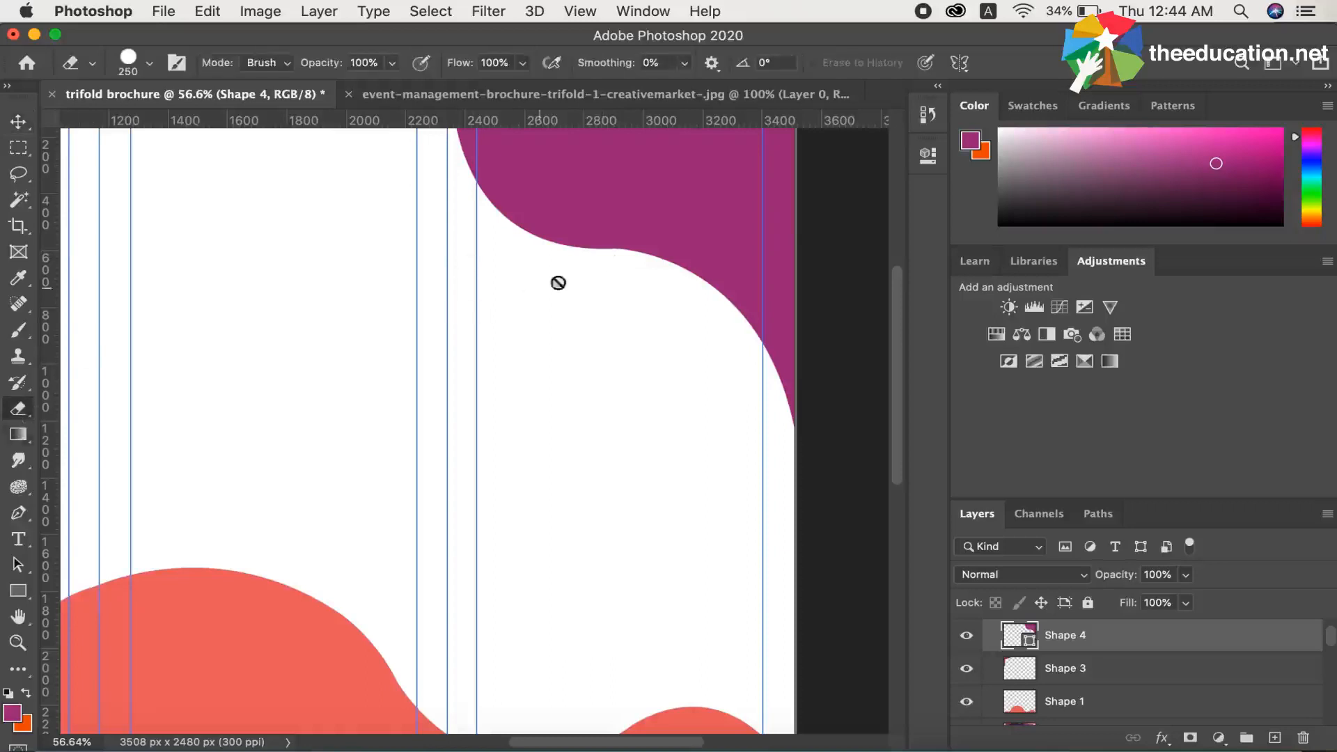
right_click(1115, 644)
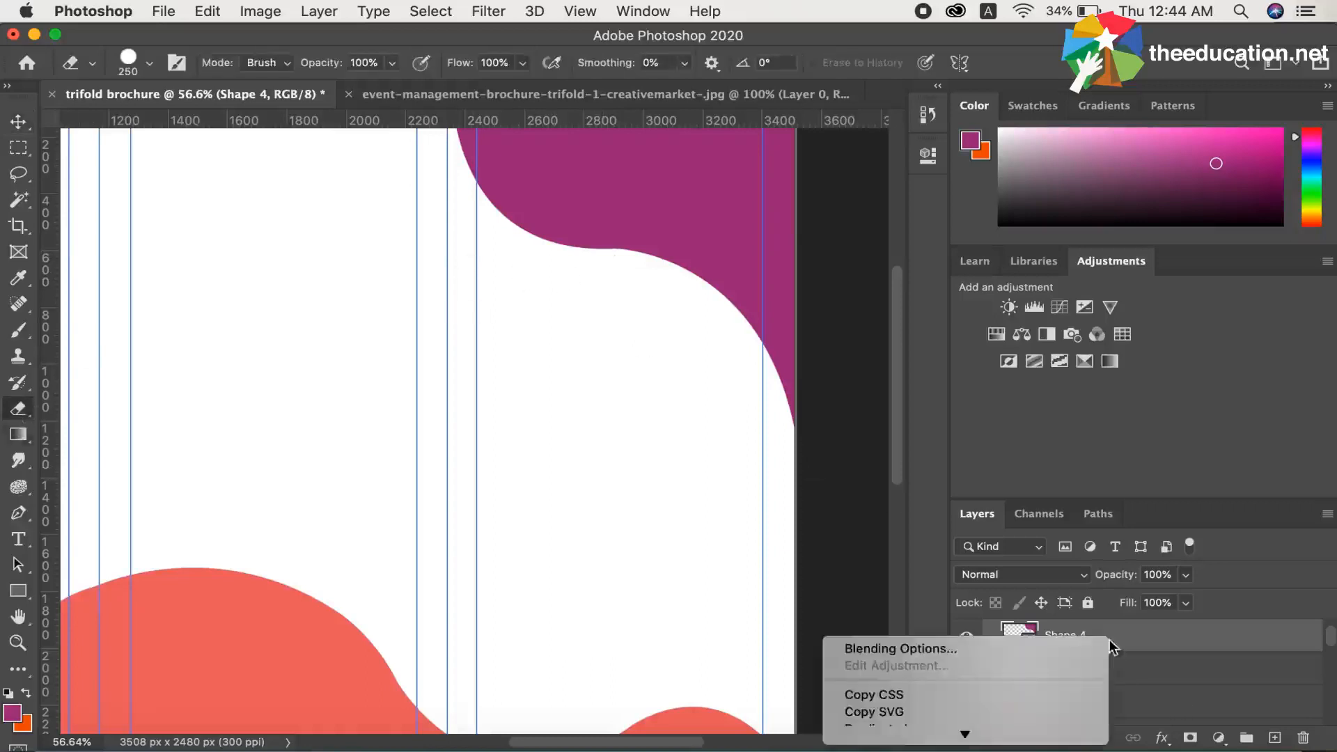
mouse_move(962, 737)
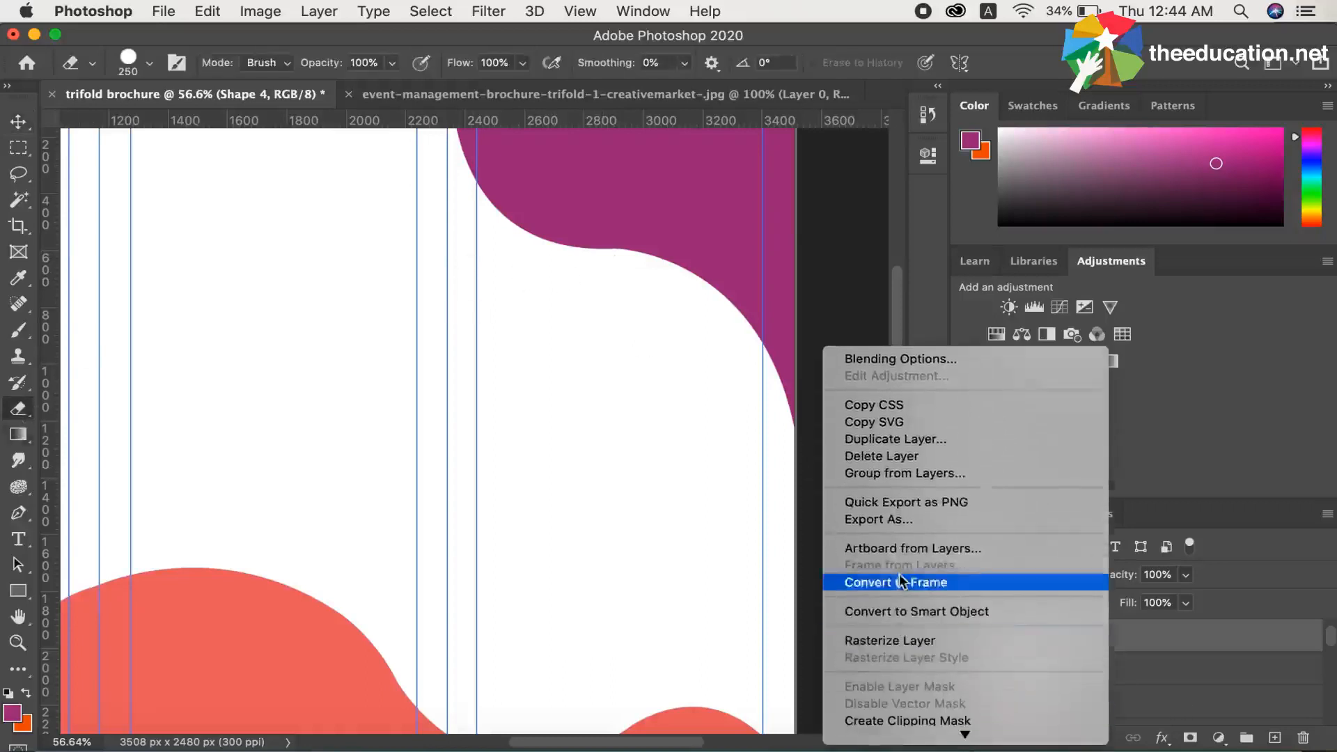
click(890, 641)
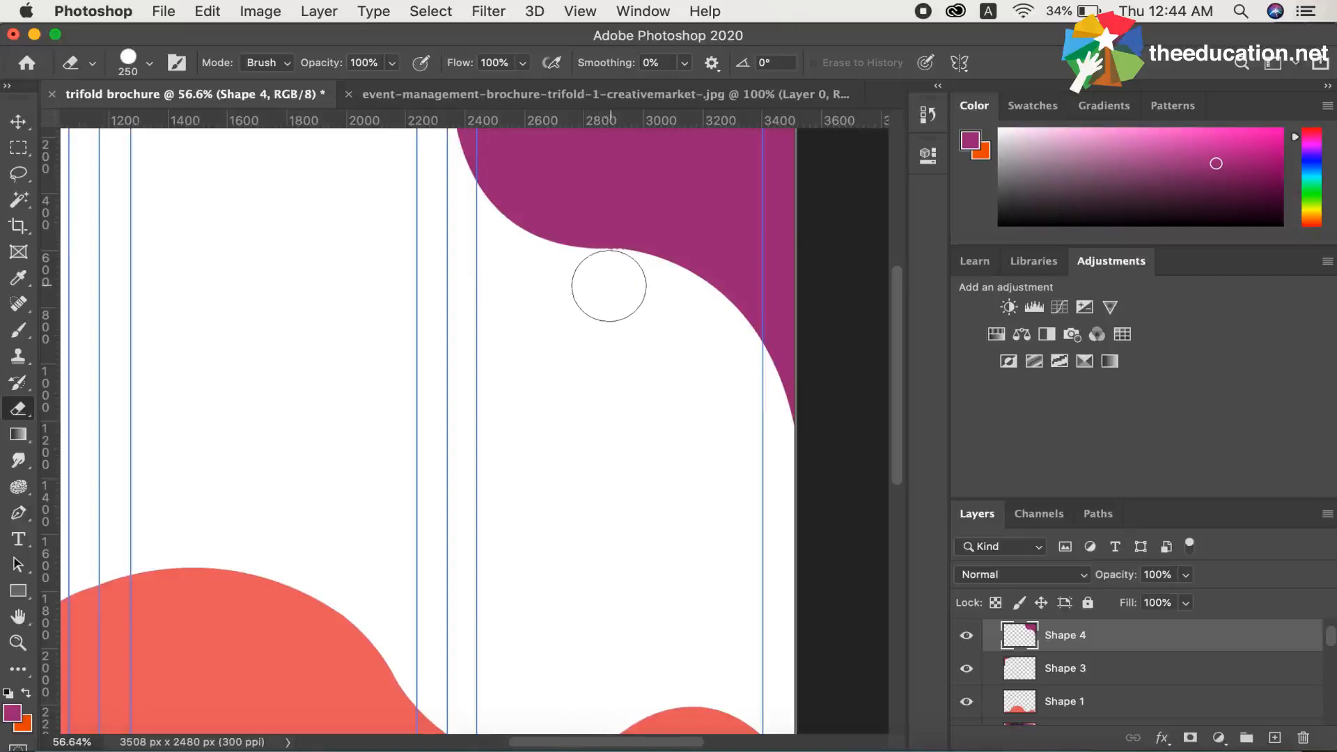
scroll(609, 317, up, 3)
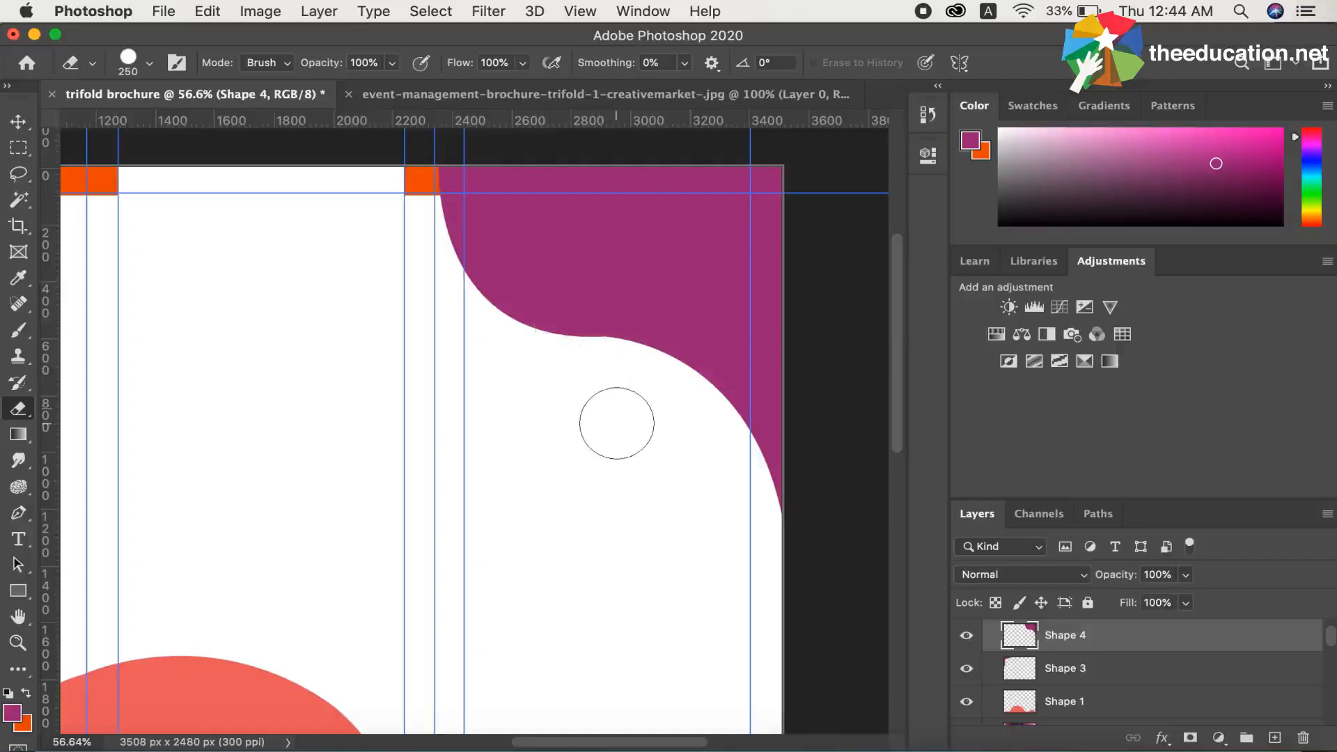
scroll(617, 423, down, 4)
scroll(617, 423, right, 4)
scroll(617, 423, up, 3)
scroll(617, 424, left, 5)
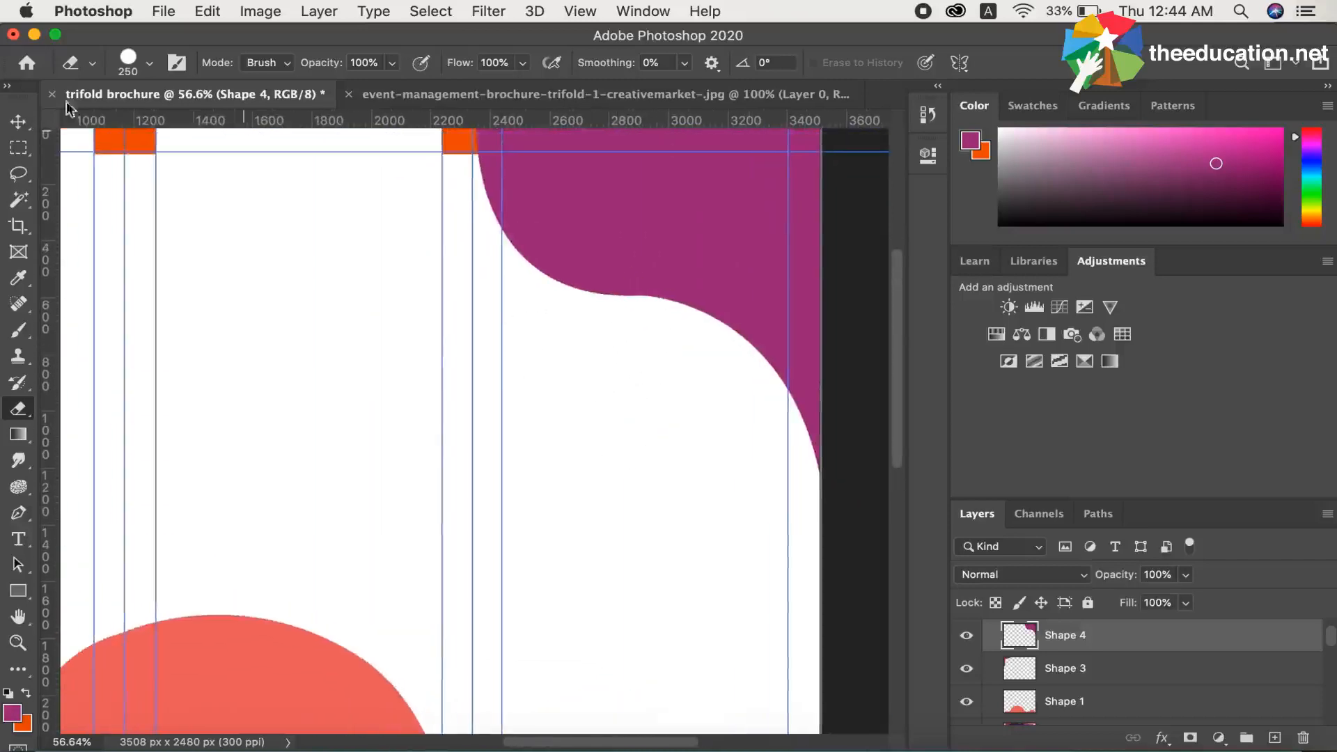
Make the reference brochure image on Layer 2 visible again.
click(18, 121)
scroll(1090, 684, down, 2)
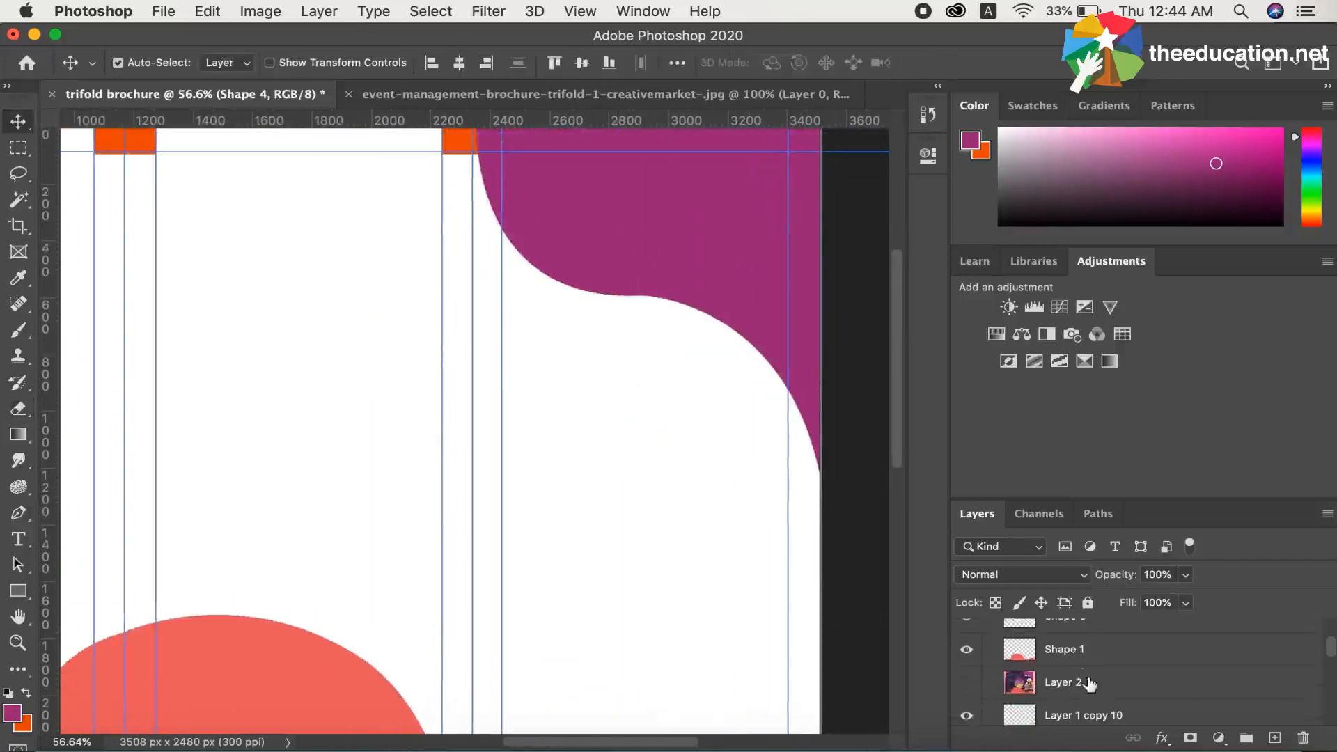
click(967, 683)
Start a Pen shape at the cocktail photo's lower-left corner and trace the photo's left side and rounded top.
scroll(751, 671, down, 2)
scroll(751, 670, left, 2)
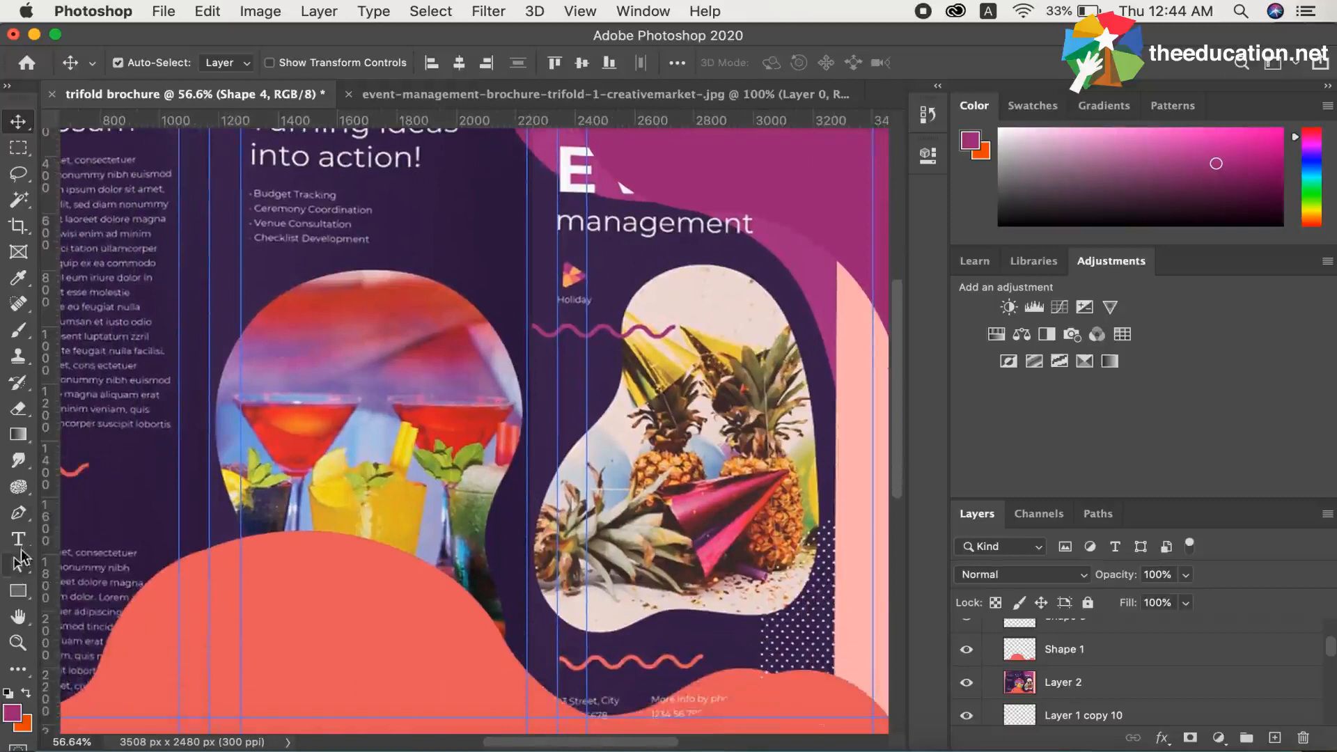
click(18, 513)
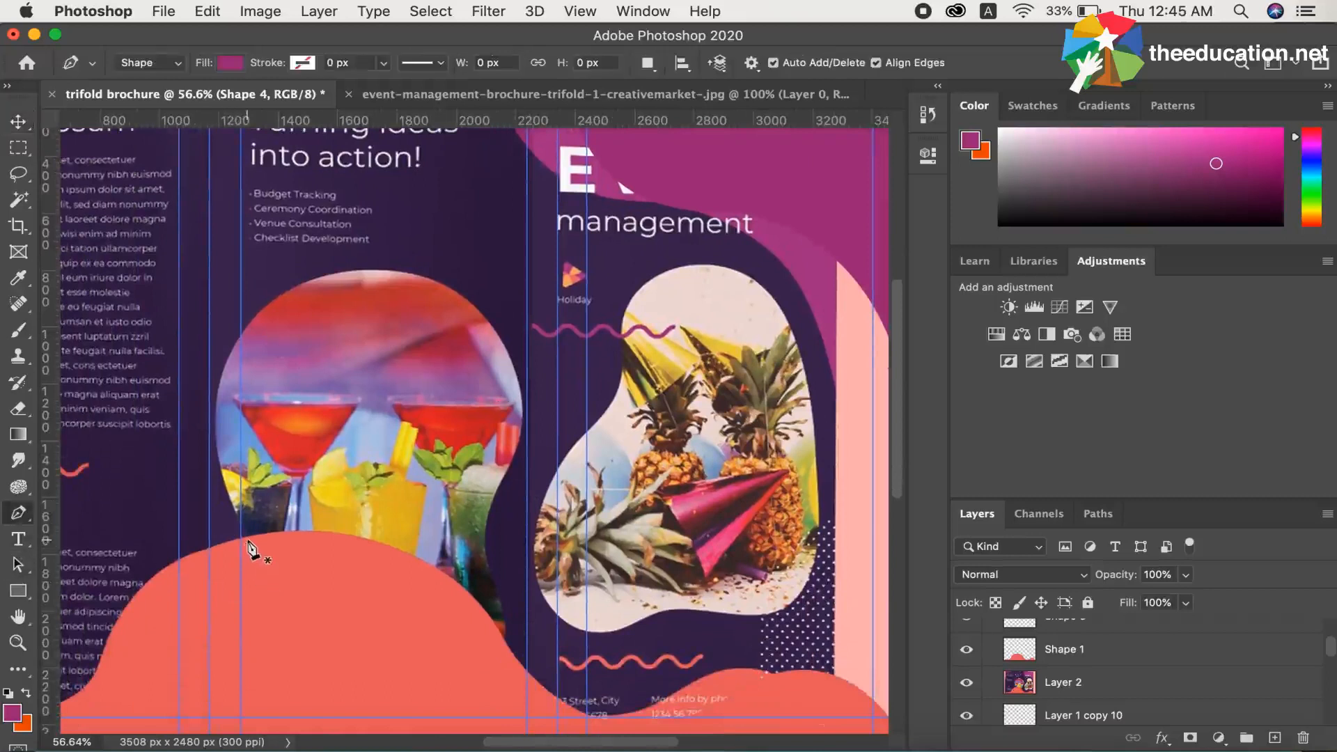
scroll(253, 550, down, 5)
scroll(252, 550, left, 5)
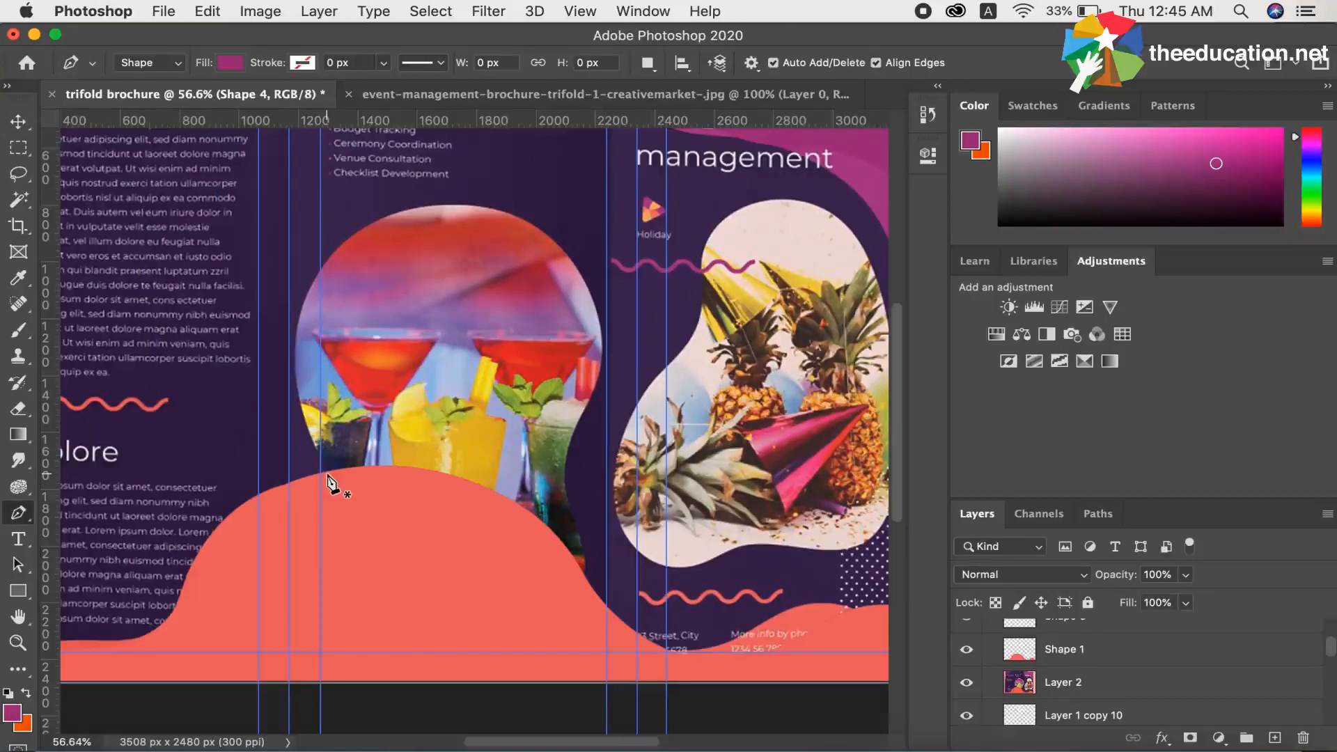
click(328, 478)
key(super+z)
click(329, 486)
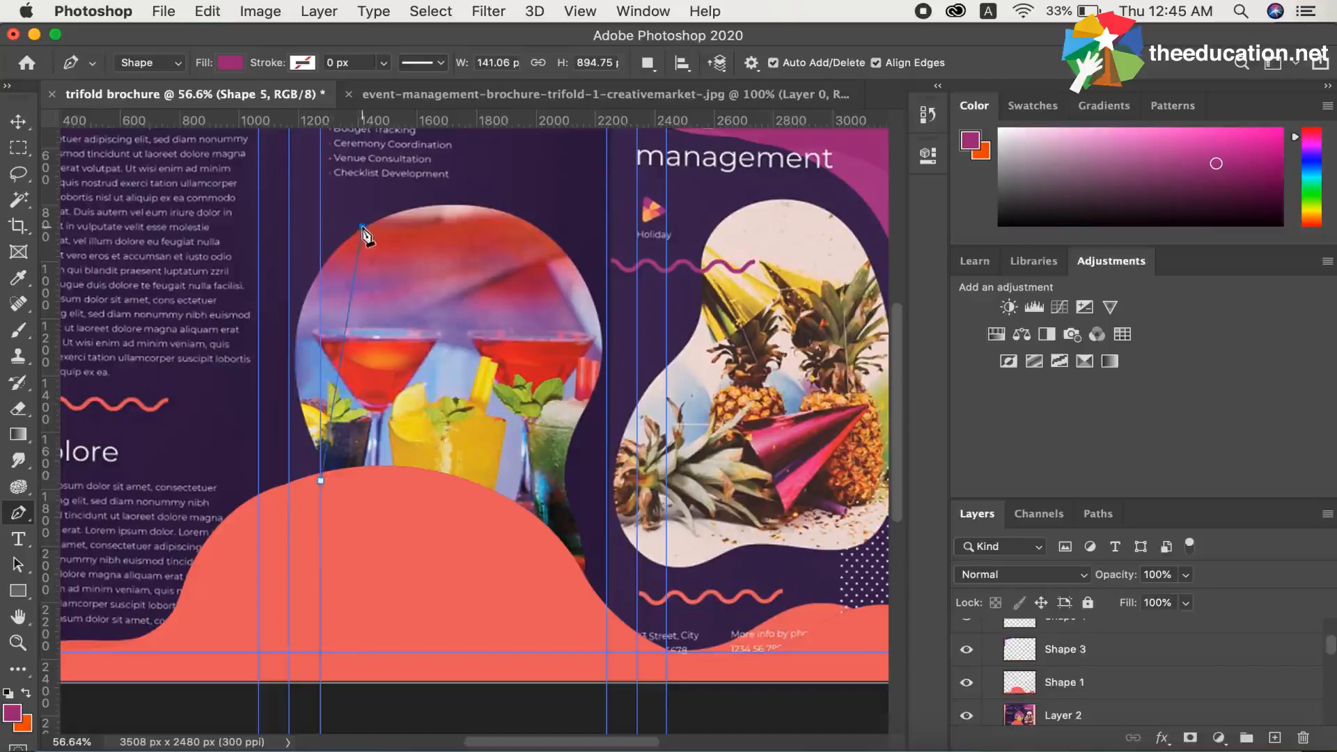
drag(363, 227, 488, 156)
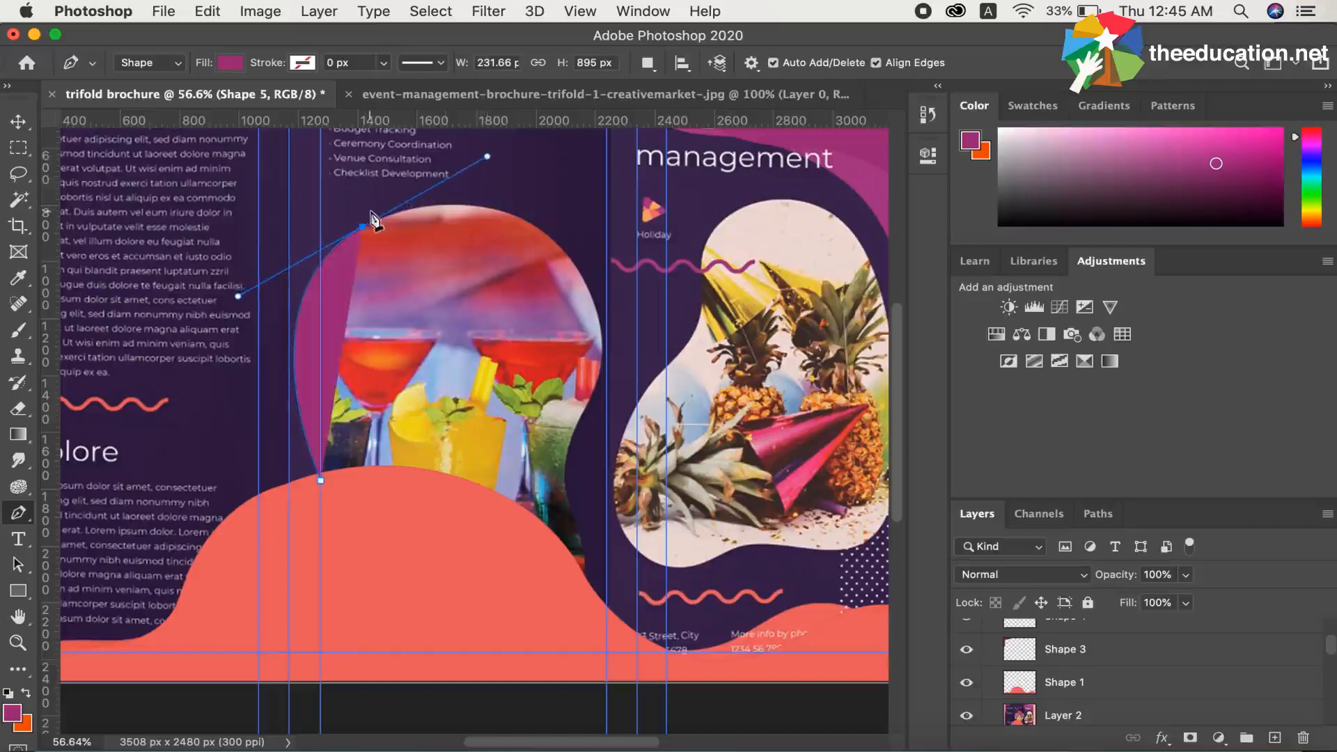
alt+click(363, 227)
drag(563, 248, 656, 344)
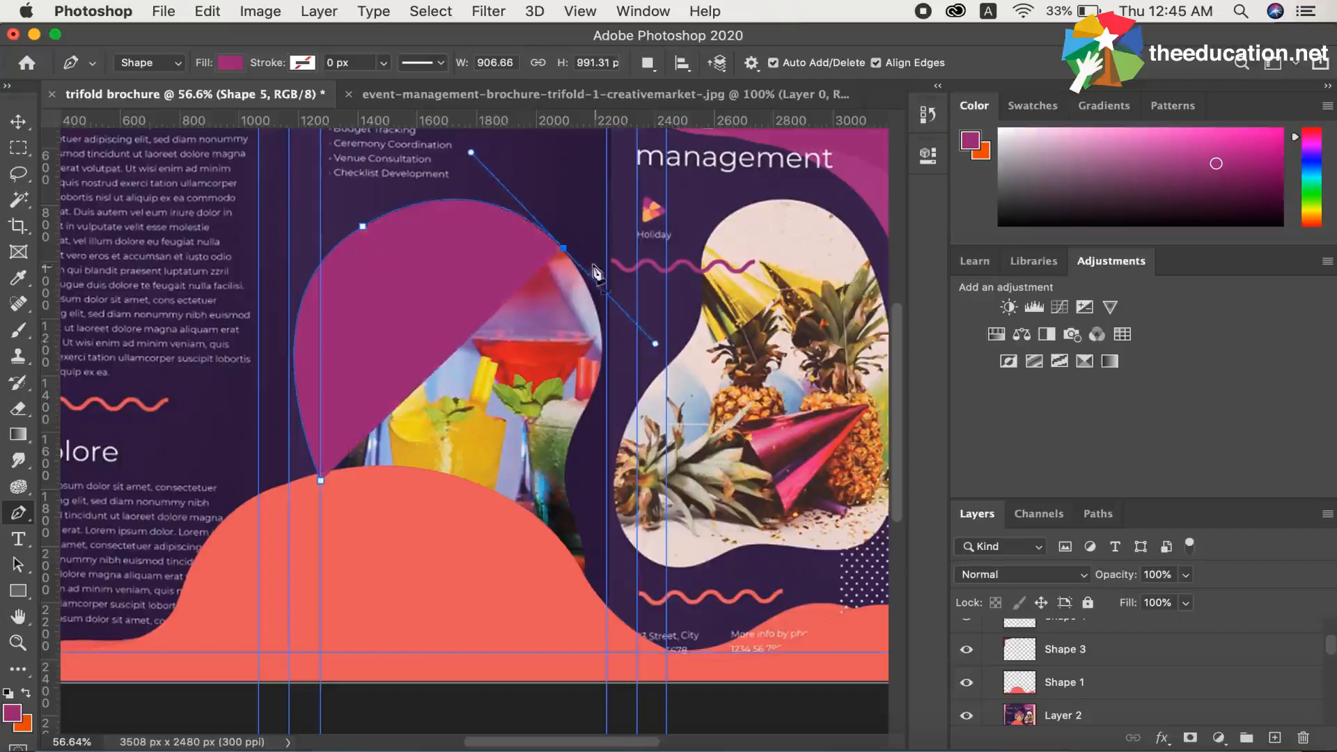
alt+click(563, 248)
Trace the cocktail photo's curved right side down to the coral wave and close the shape, about 1037 by 1329 px.
drag(570, 476, 557, 470)
key(super+z)
drag(590, 402, 566, 515)
drag(579, 537, 581, 540)
alt+click(567, 496)
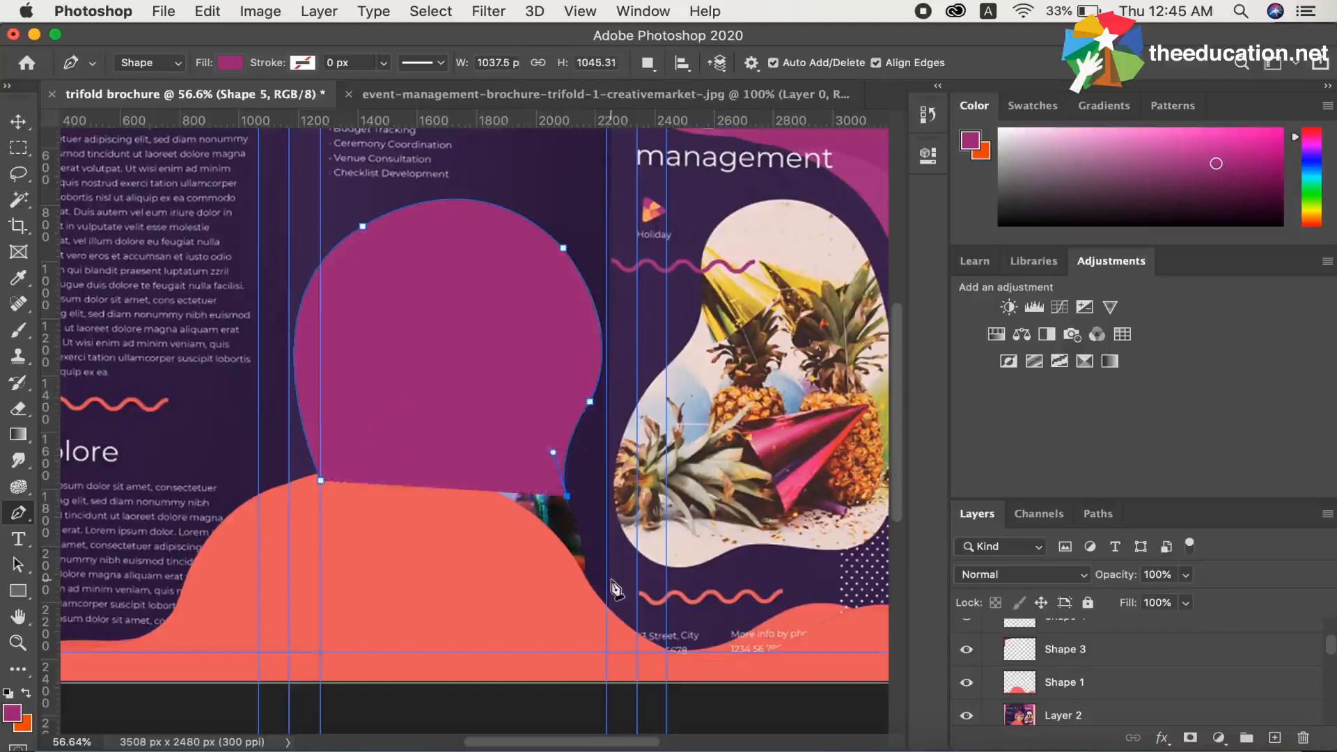
drag(576, 576, 558, 596)
alt+click(577, 575)
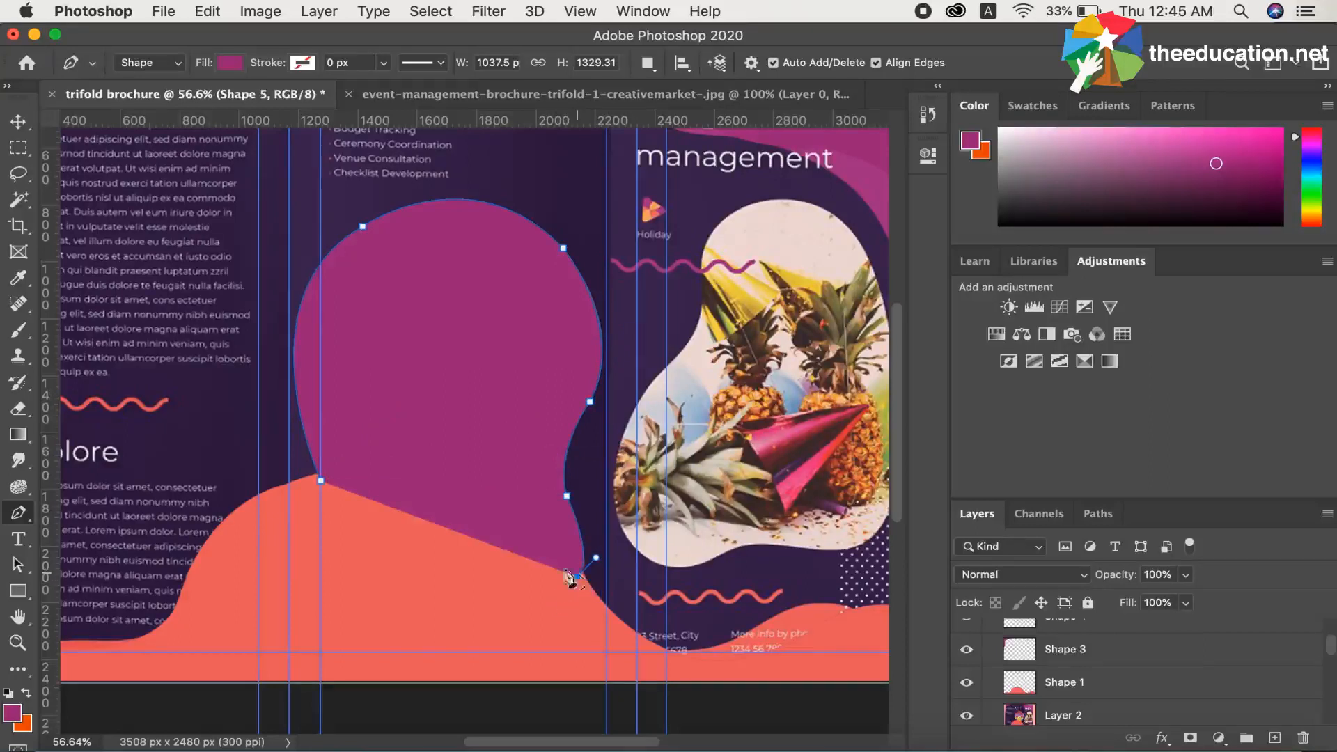
click(321, 481)
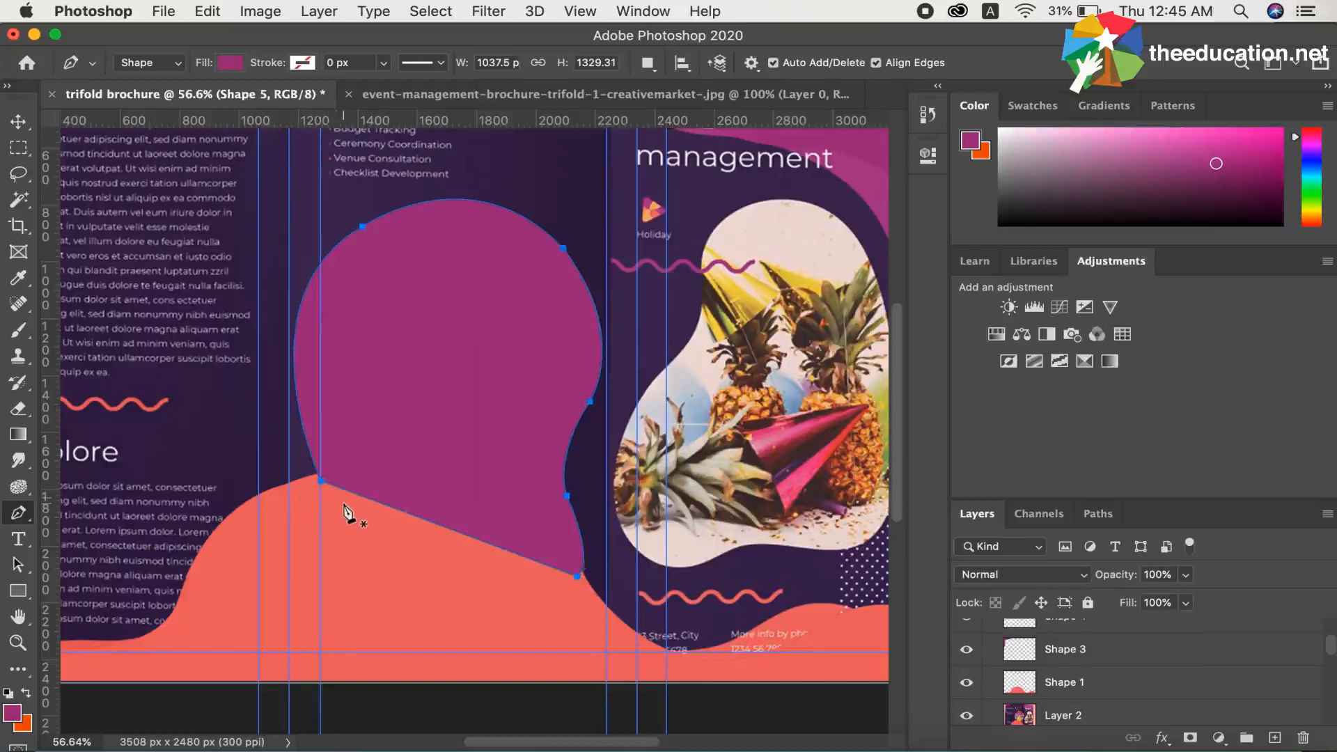
Place the Shape 5 layer directly below Shape 1 so the coral wave overlaps the traced photo shape.
scroll(1081, 679, up, 1)
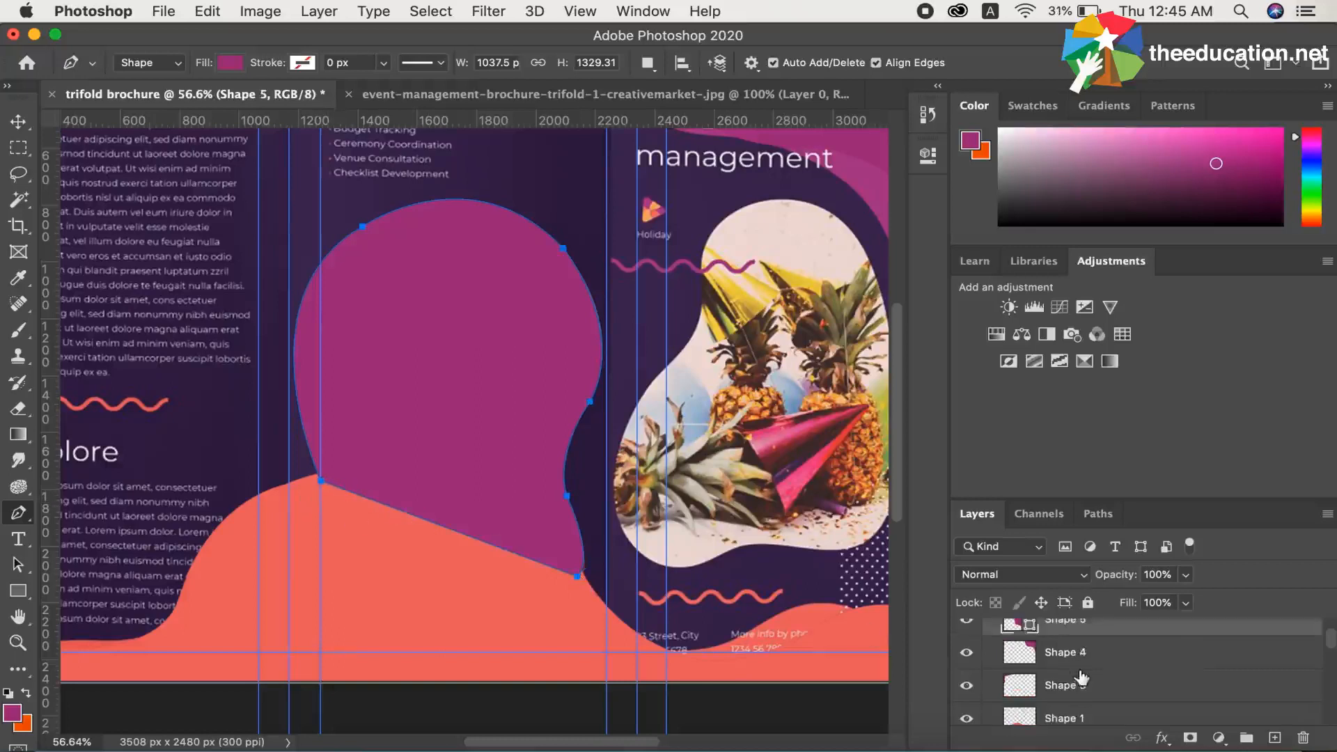
drag(1081, 630, 1078, 690)
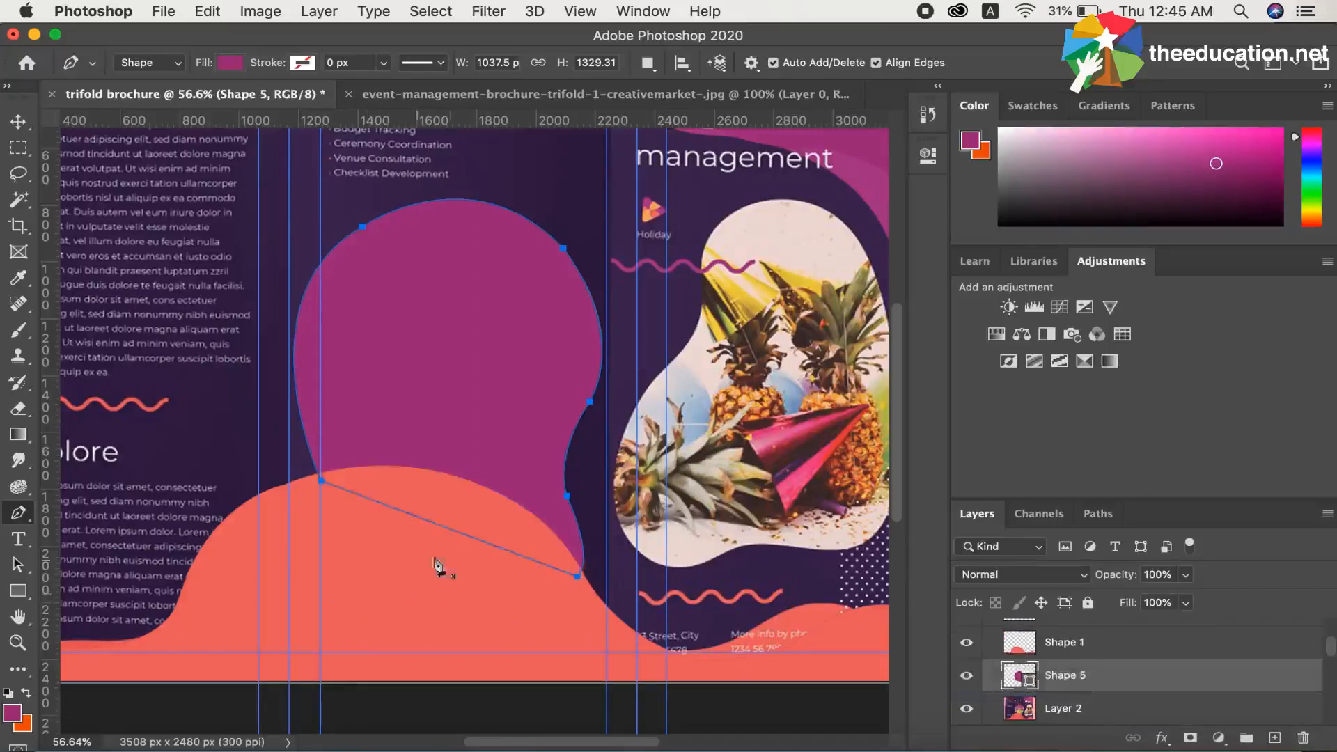
Rasterize the Shape 5 layer and load its outline as a selection.
click(18, 121)
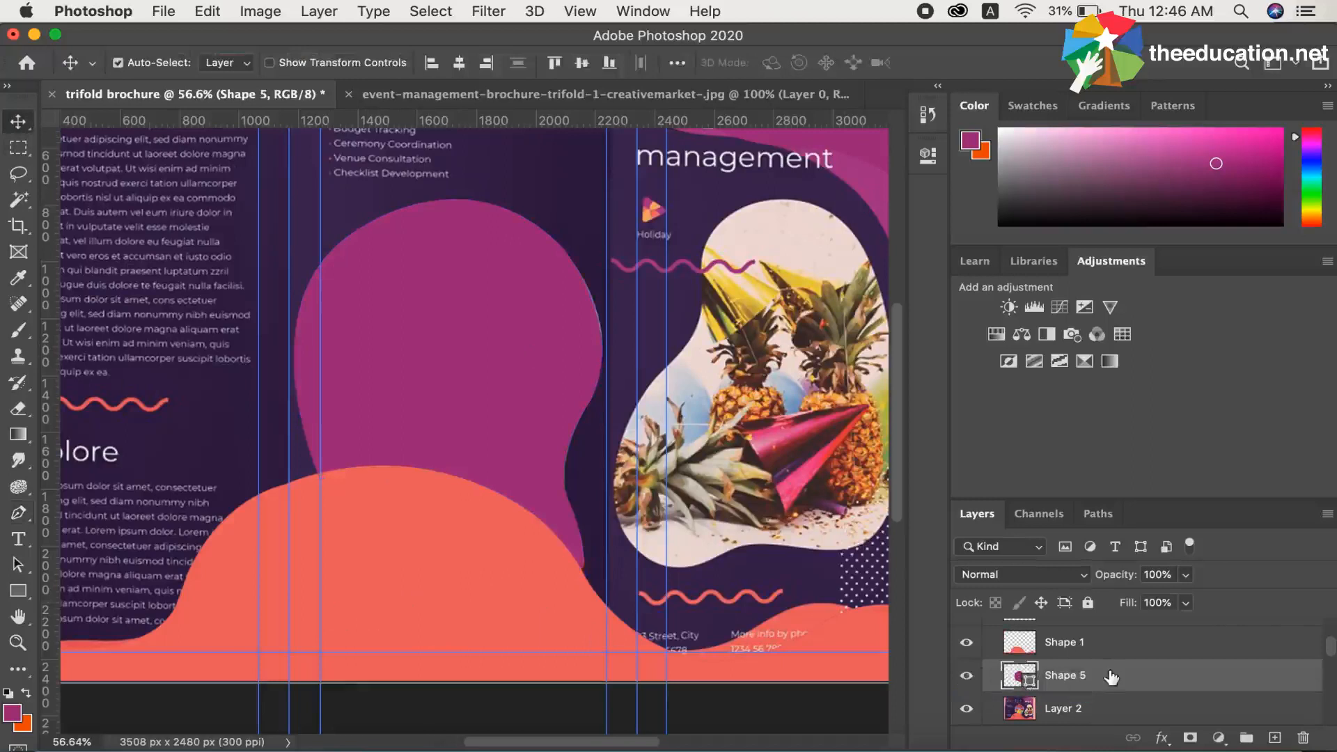
right_click(1097, 685)
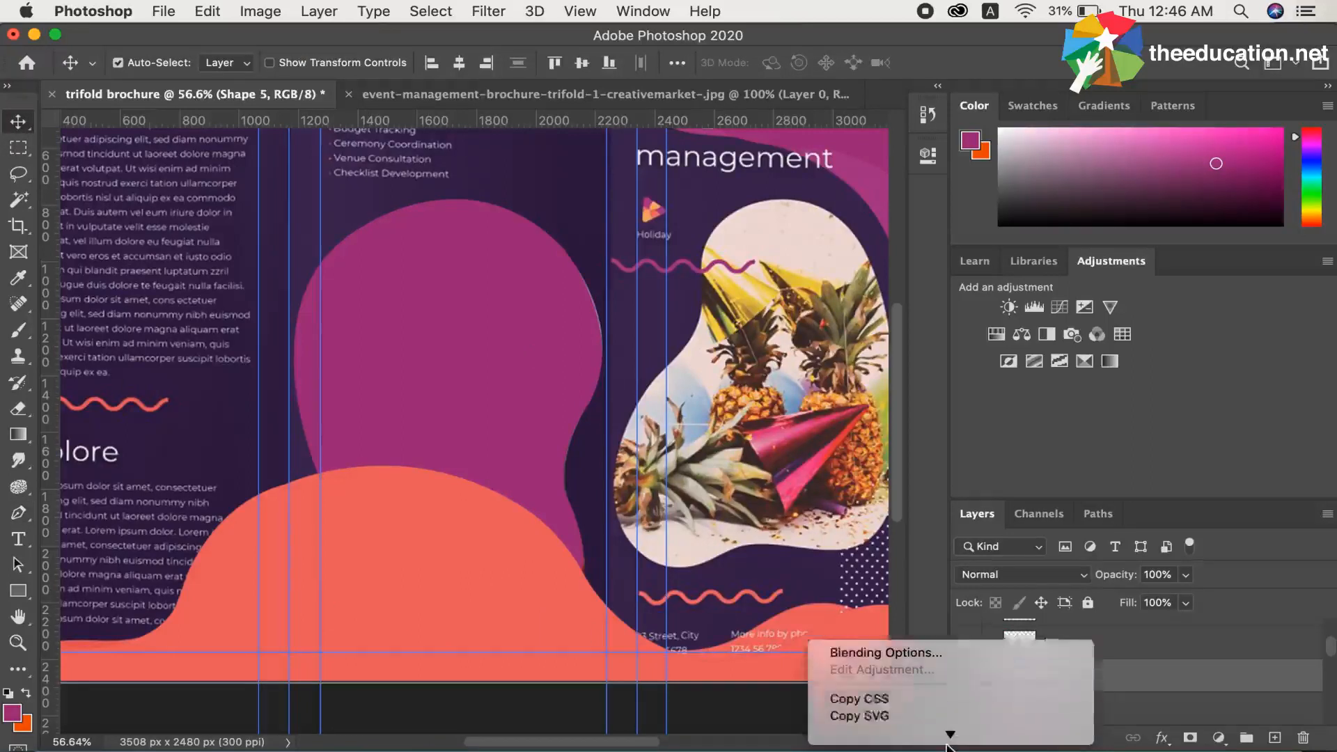
click(918, 676)
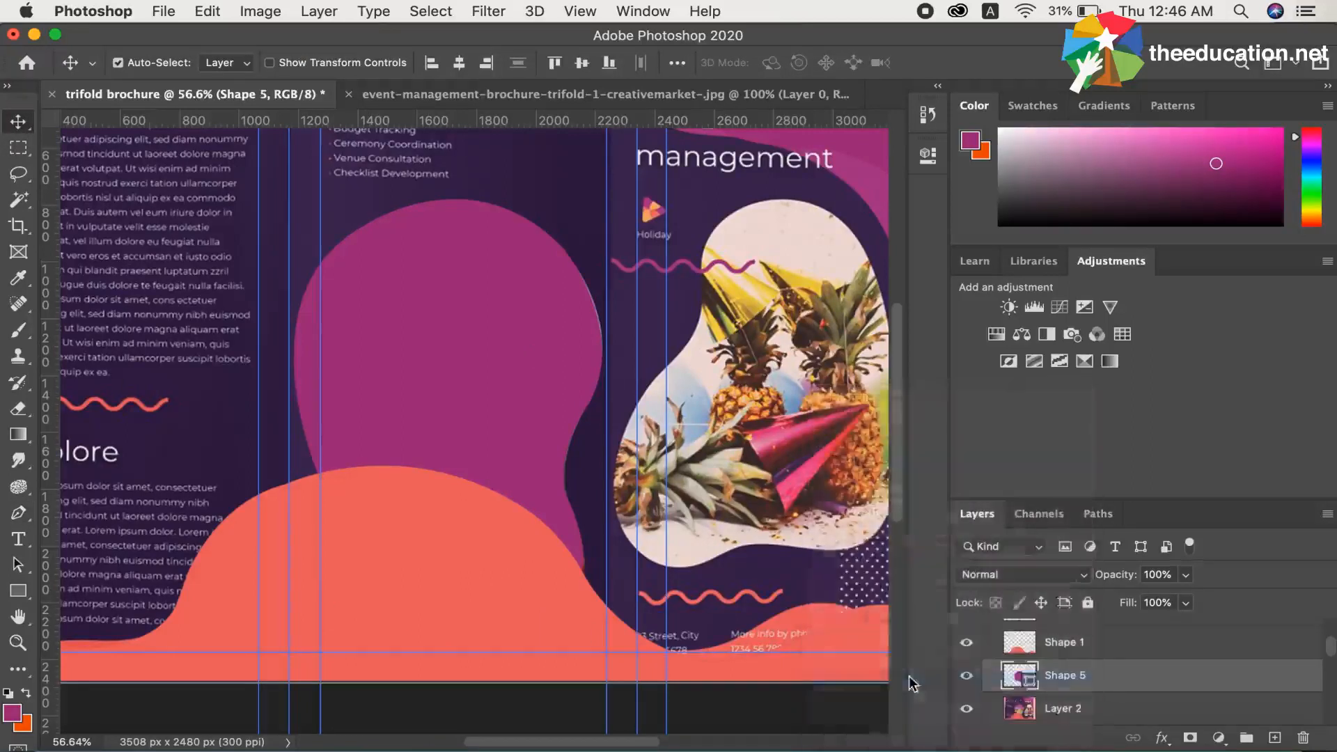
super+click(1021, 679)
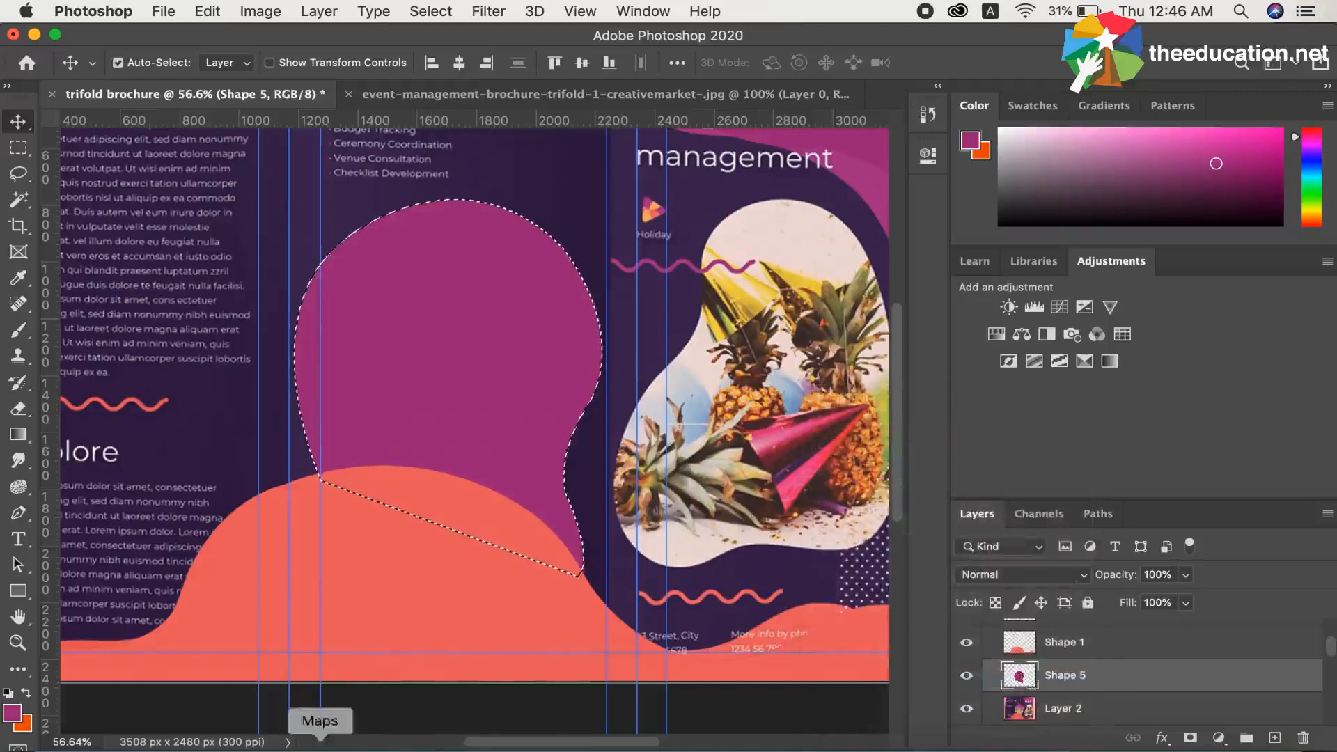
Place the fruit-and-vegetable market photo from the designing data folder into the brochure, directly above Shape 5.
click(56, 740)
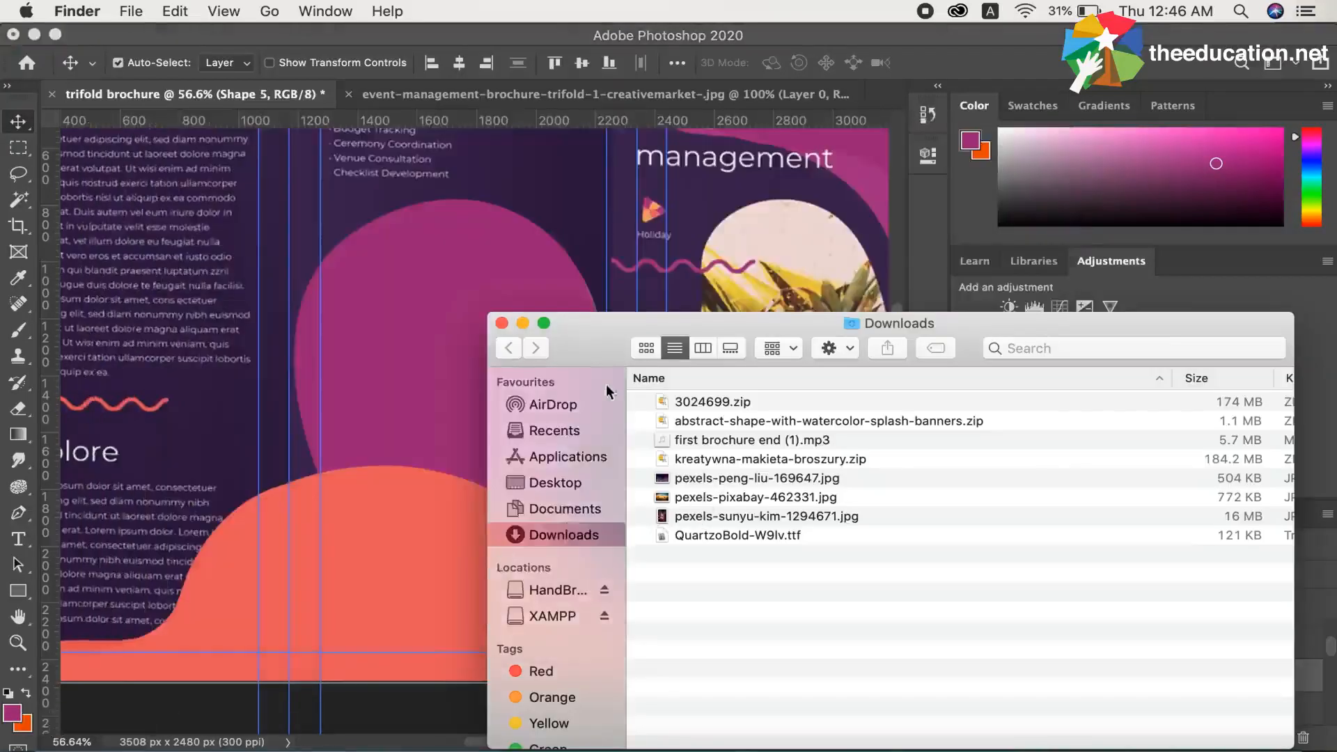
click(504, 323)
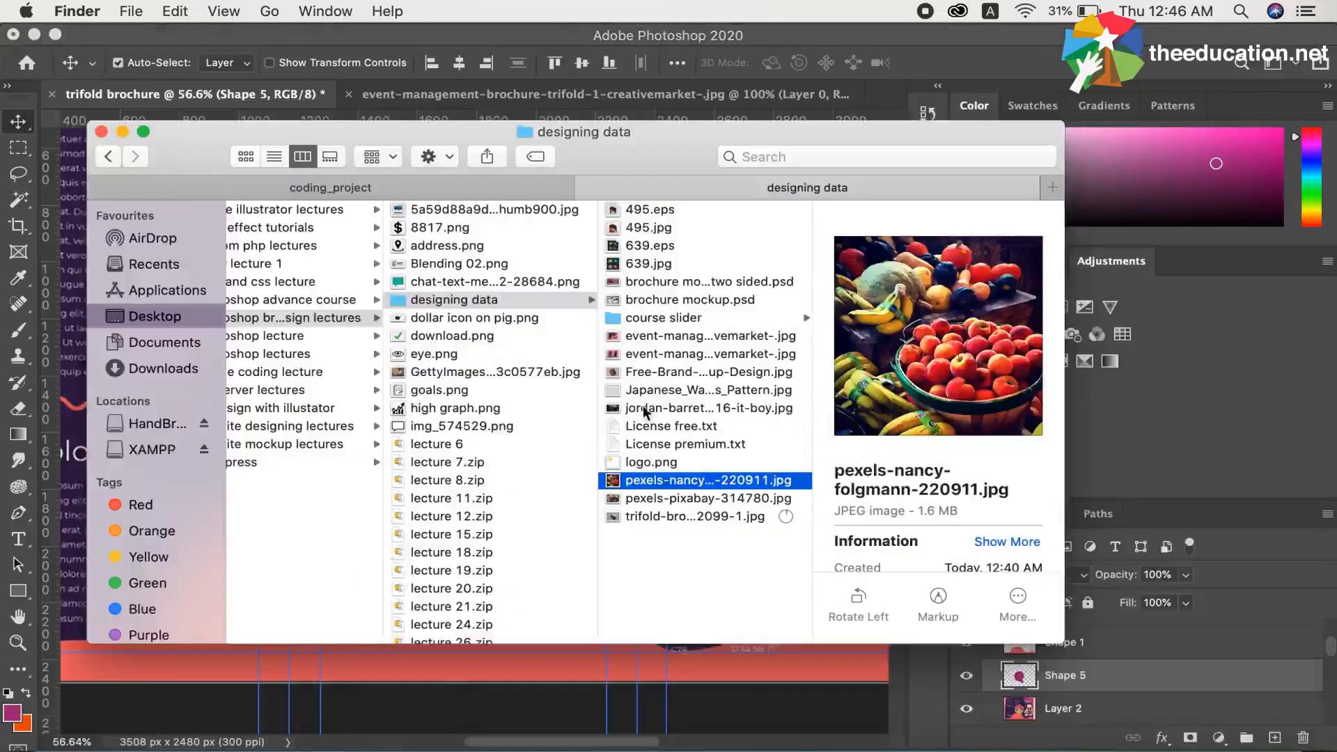
drag(692, 482, 457, 679)
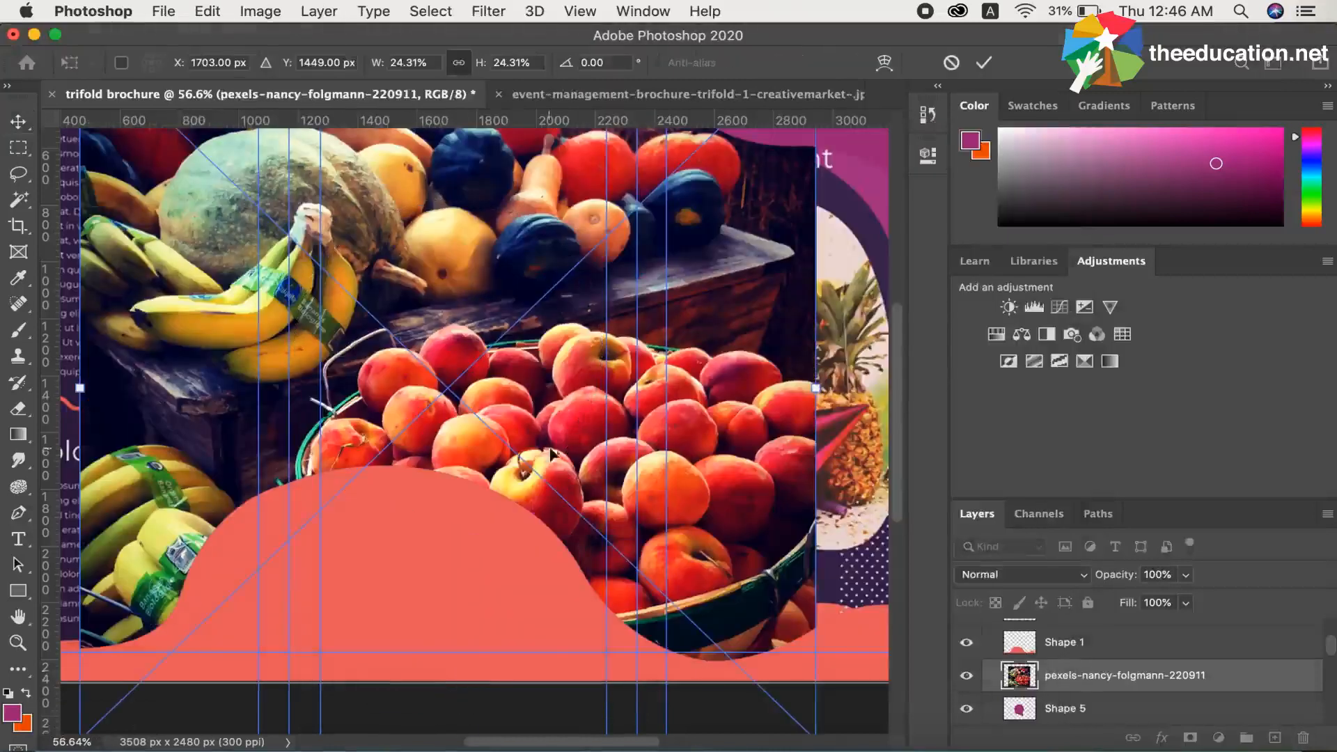
Scale the placed fruit photo to 18.68%, position it over the traced shape and commit the transform.
key(super+0)
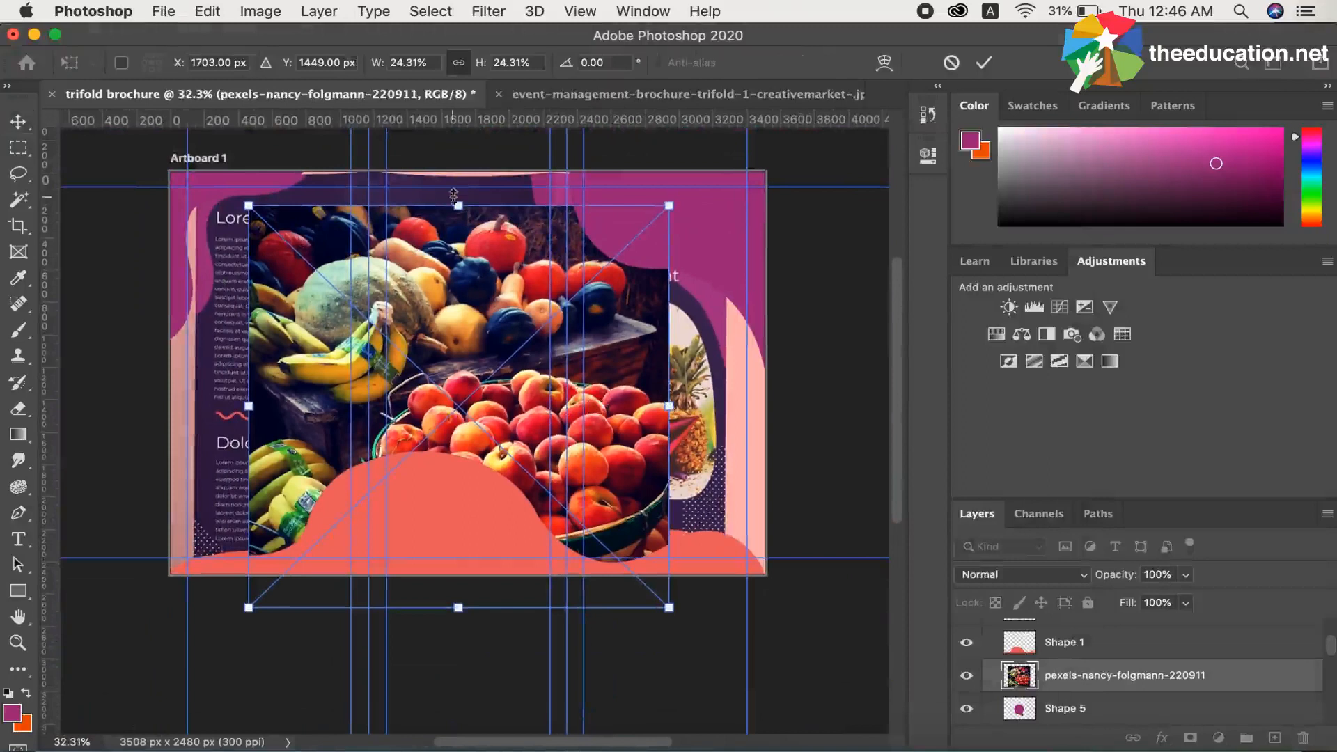
drag(458, 207, 480, 299)
drag(493, 346, 486, 322)
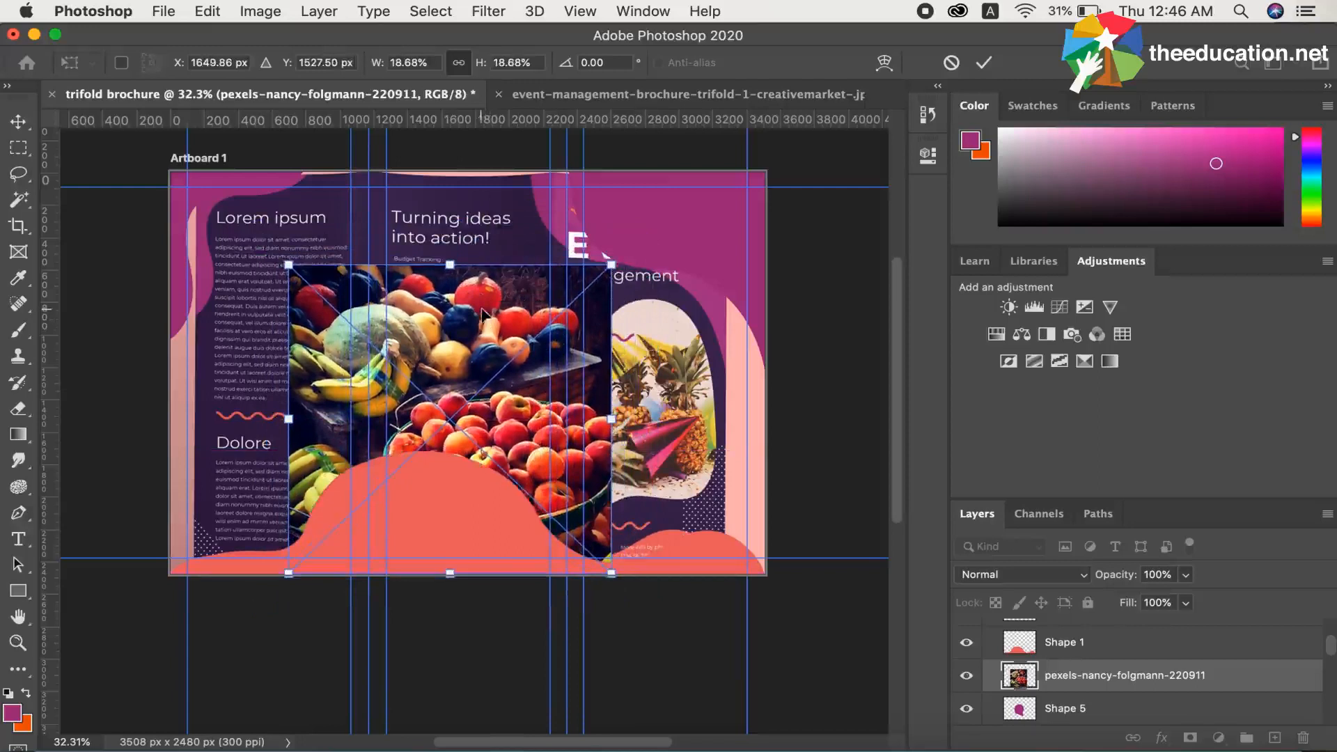
key(Return)
Load the Shape 5 outline as a selection while keeping the fruit photo layer active.
scroll(1051, 672, up, 1)
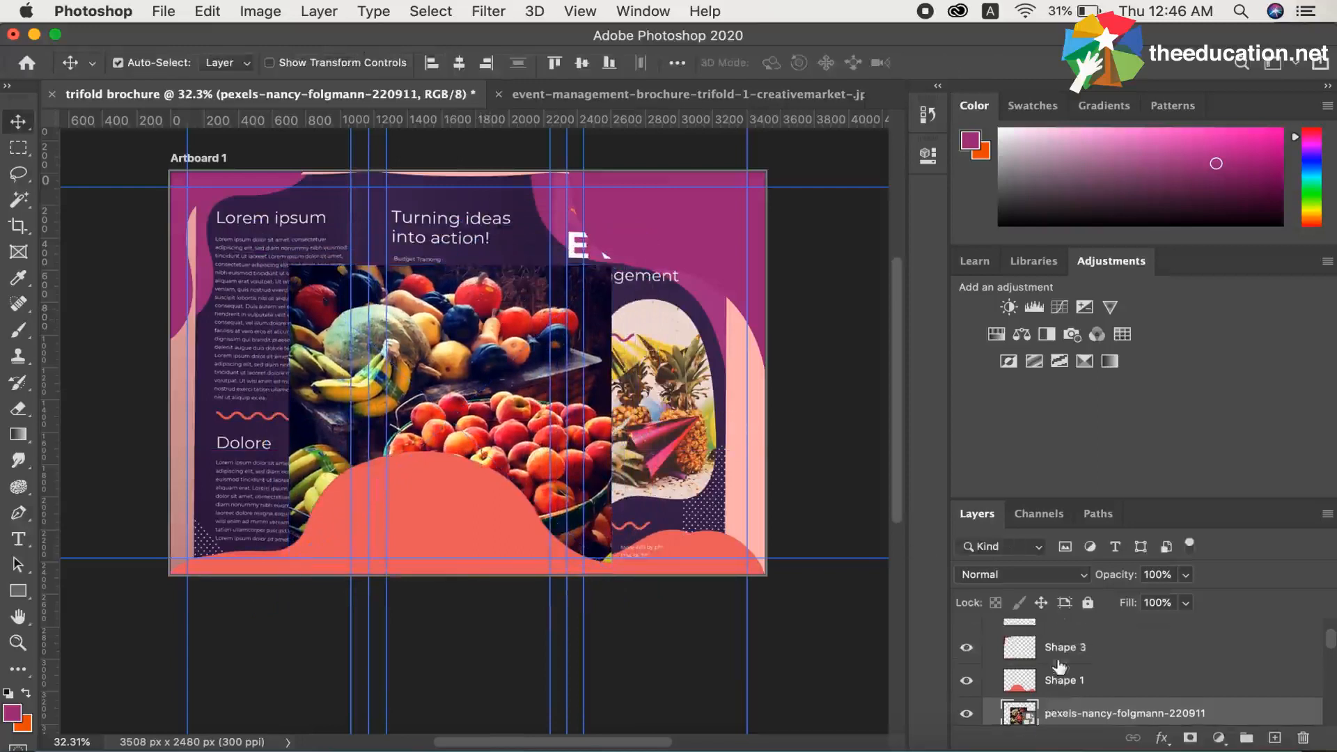
scroll(1053, 662, down, 2)
mouse_move(1058, 636)
mouse_down()
mouse_move(1052, 671)
mouse_move(1056, 648)
mouse_up()
super+click(1020, 670)
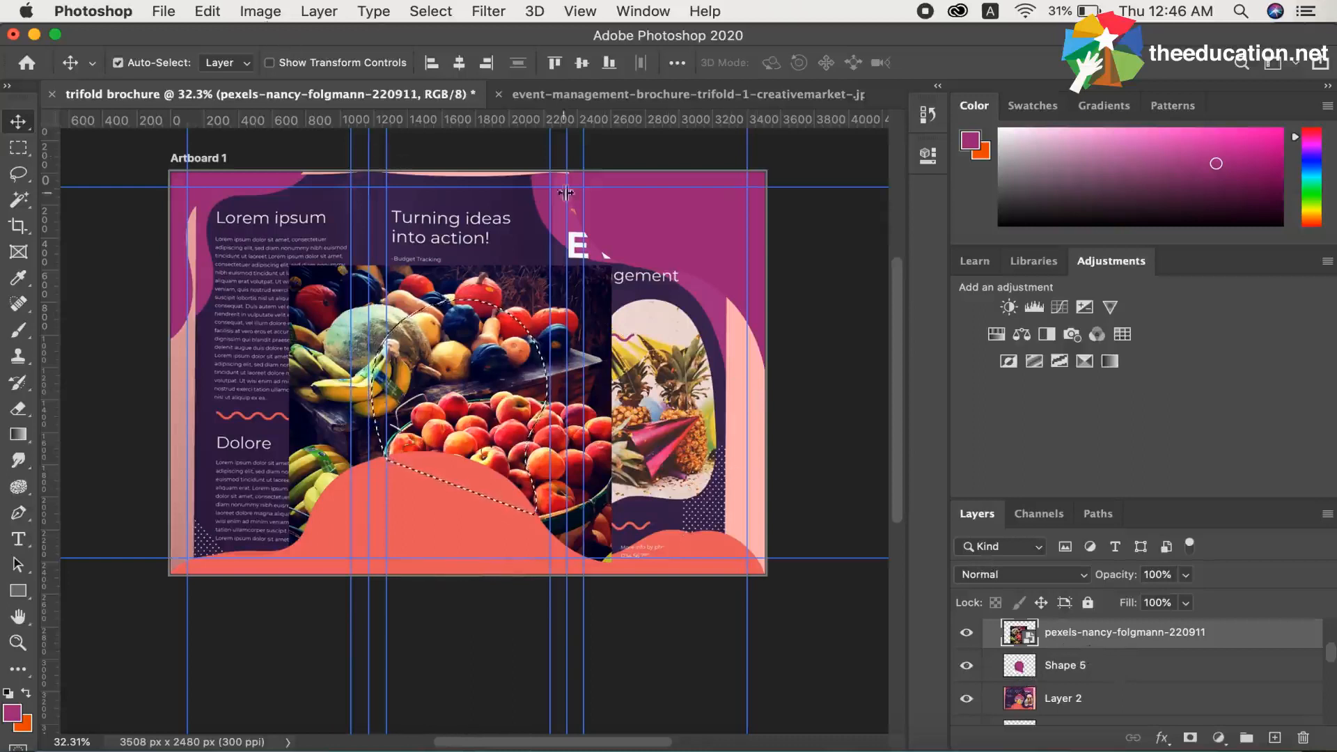
Rasterize the fruit photo layer, then clip it to Shape 5 and clear the selection.
right_click(1068, 645)
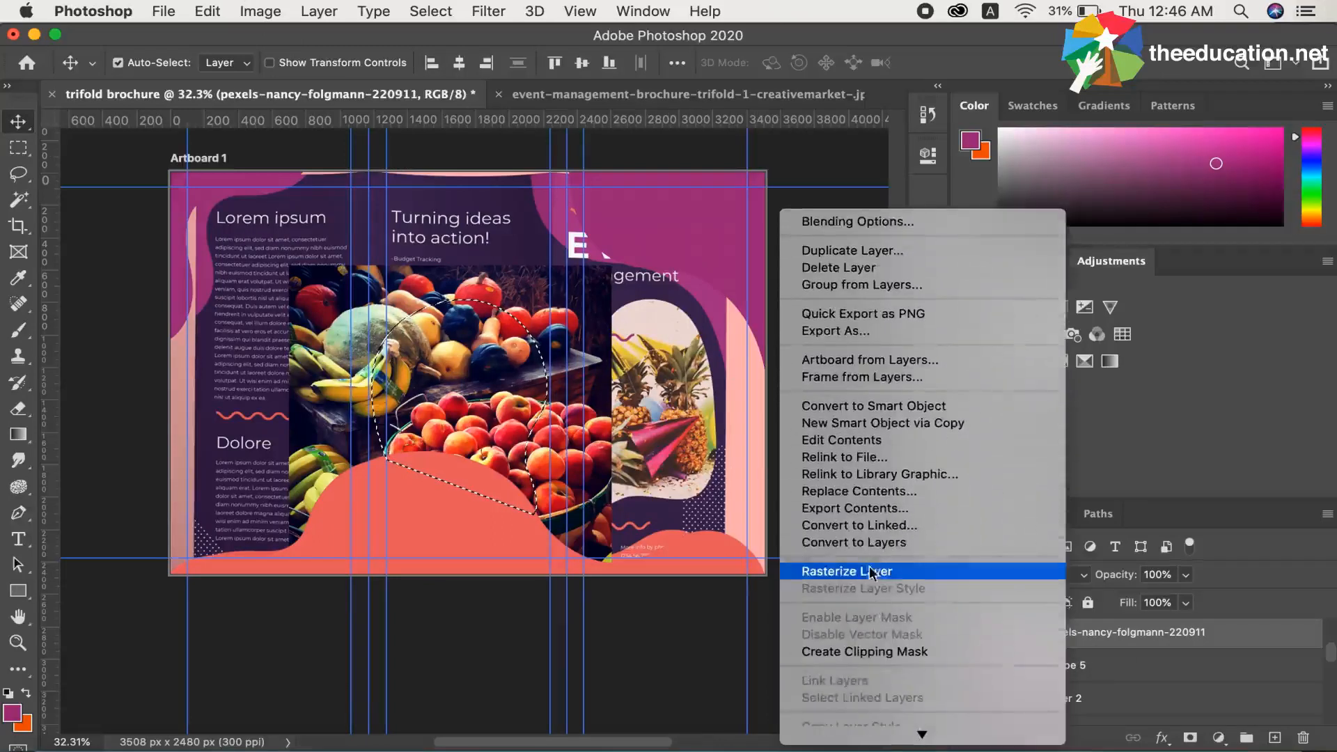
click(871, 571)
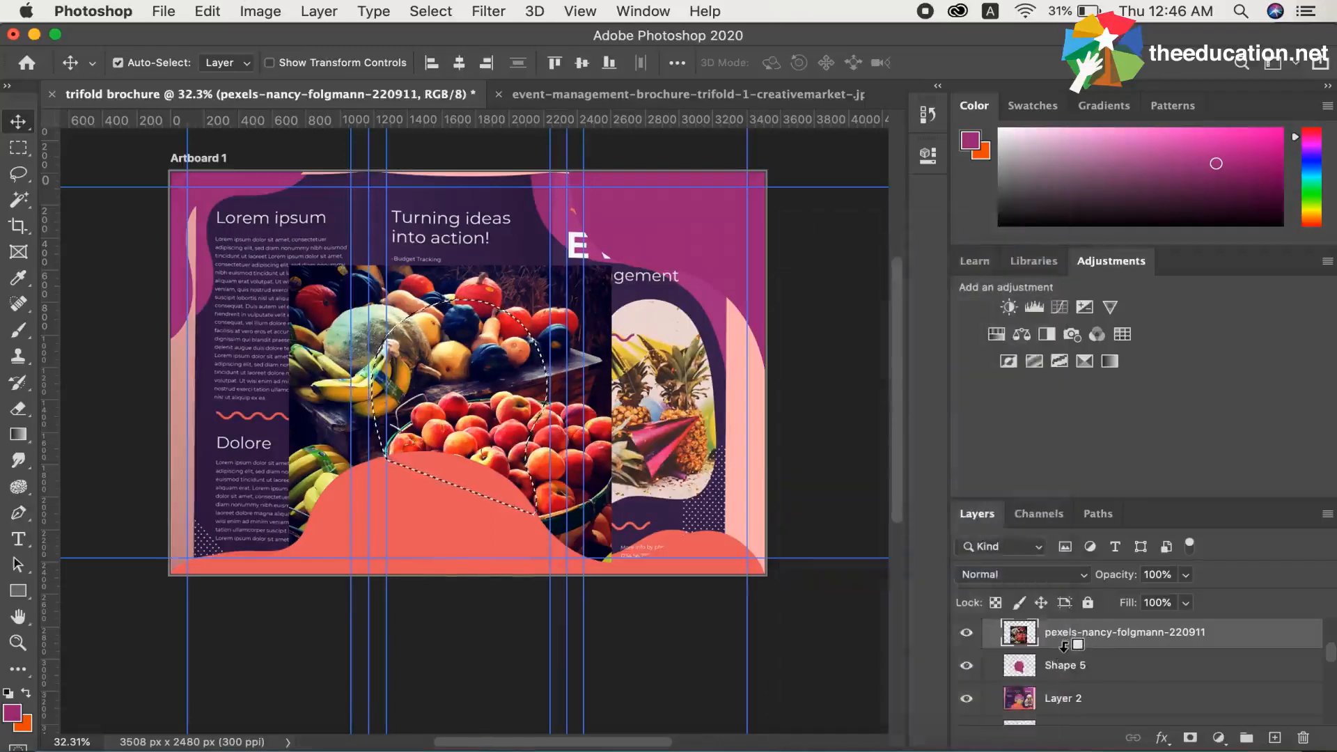
alt+click(1065, 644)
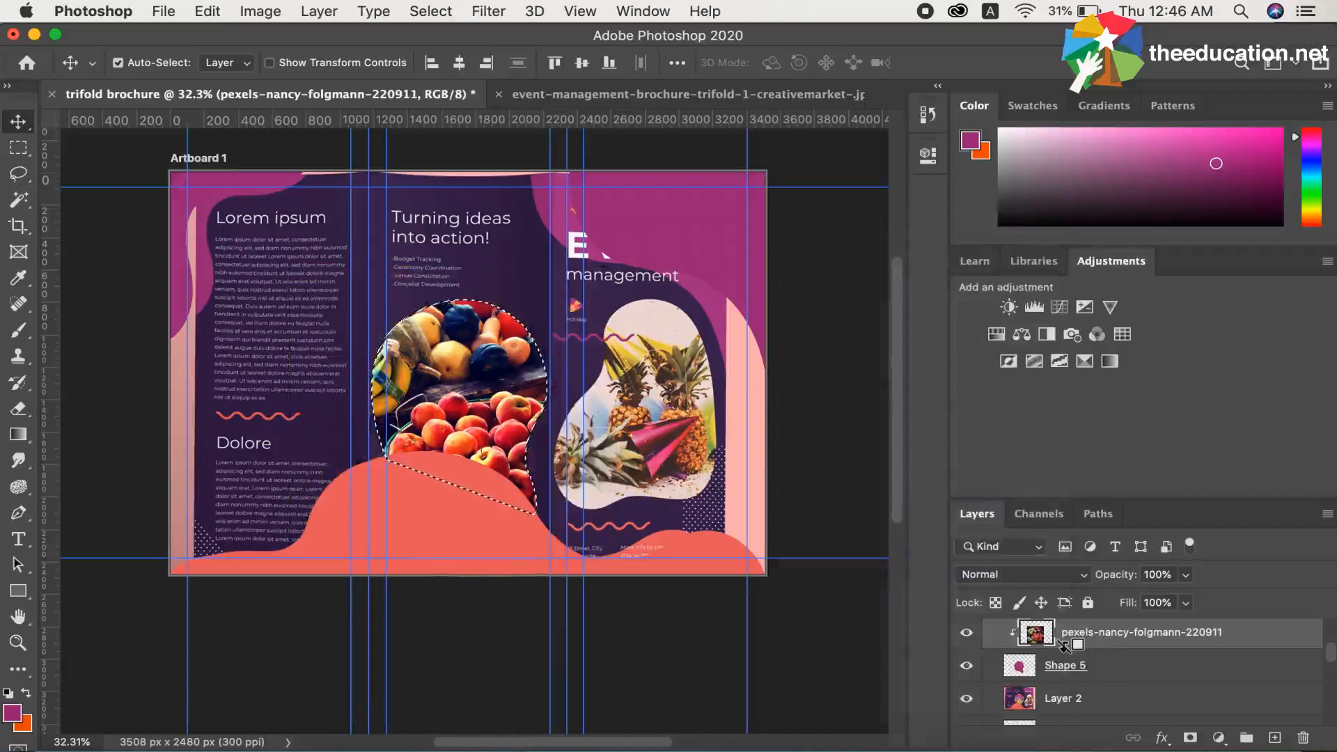
key(super+d)
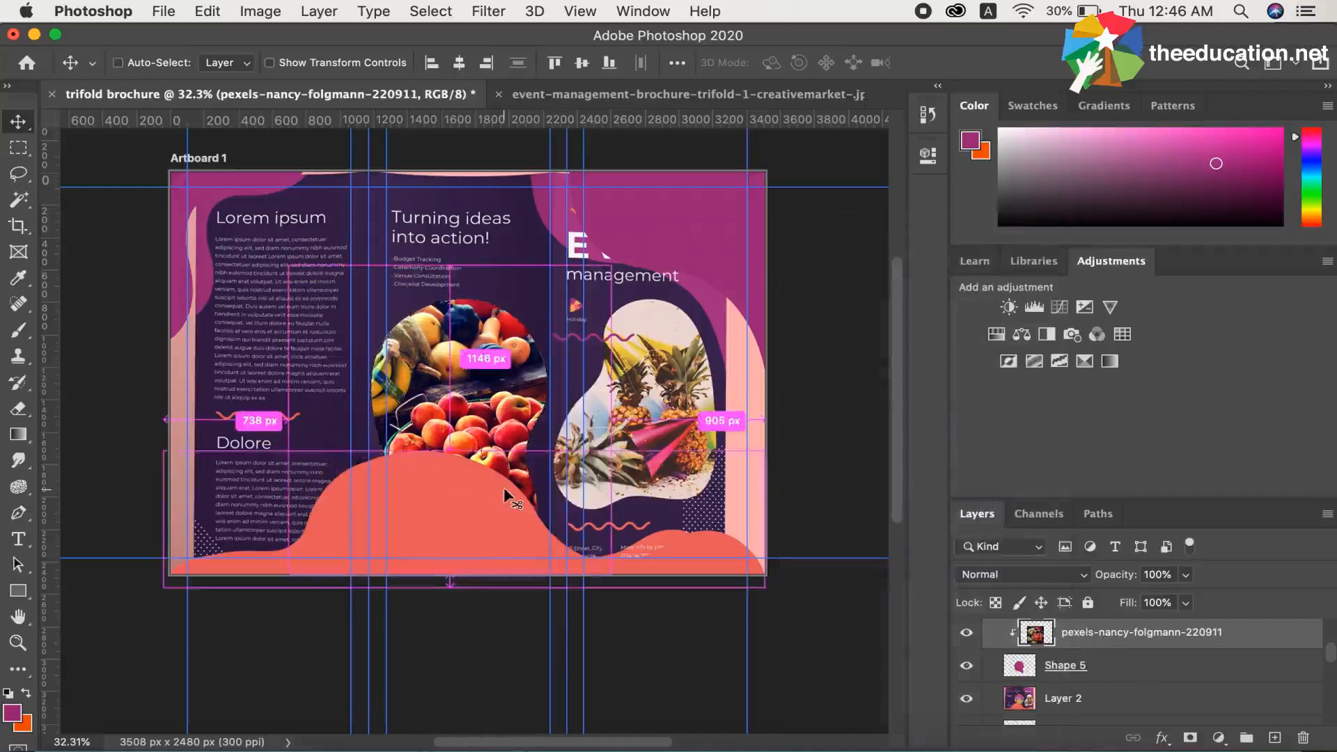
Release the fruit photo's clipping mask, reload the Shape 5 outline as a selection and reselect the photo layer.
alt+click(1045, 647)
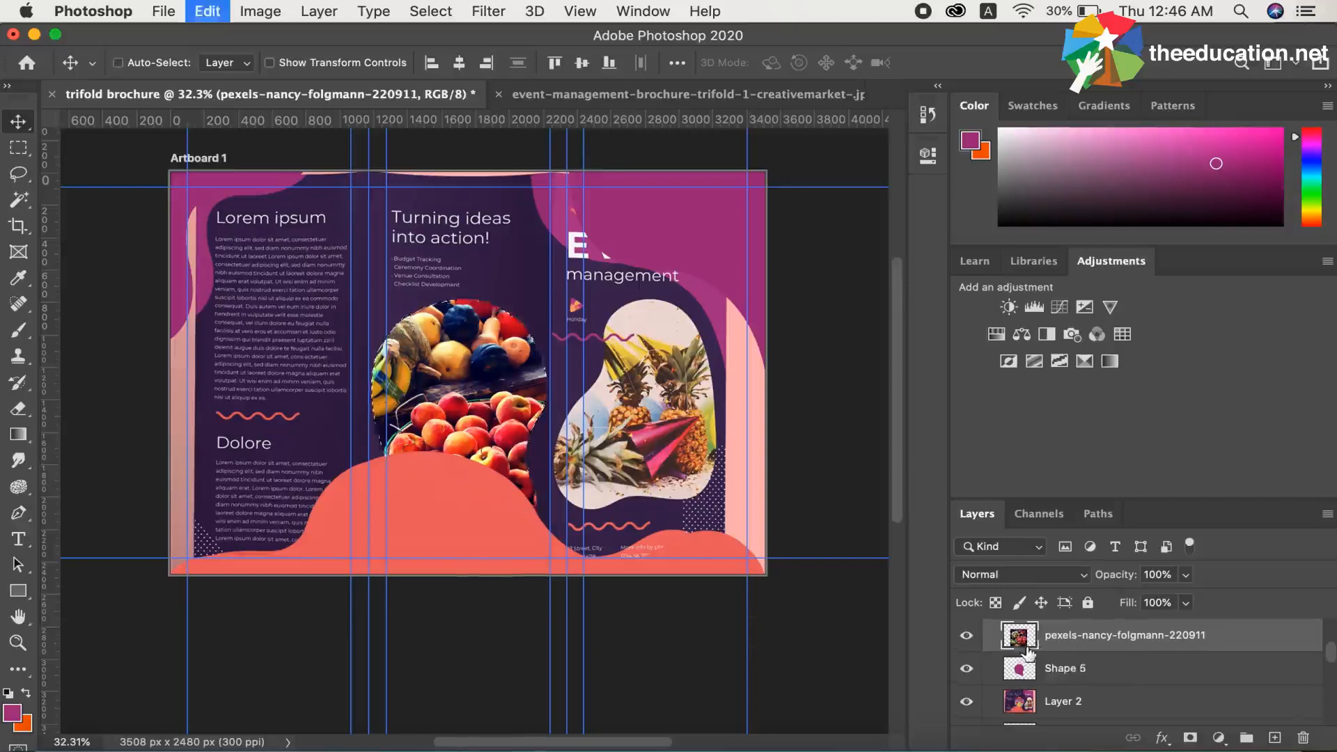
alt+click(1022, 672)
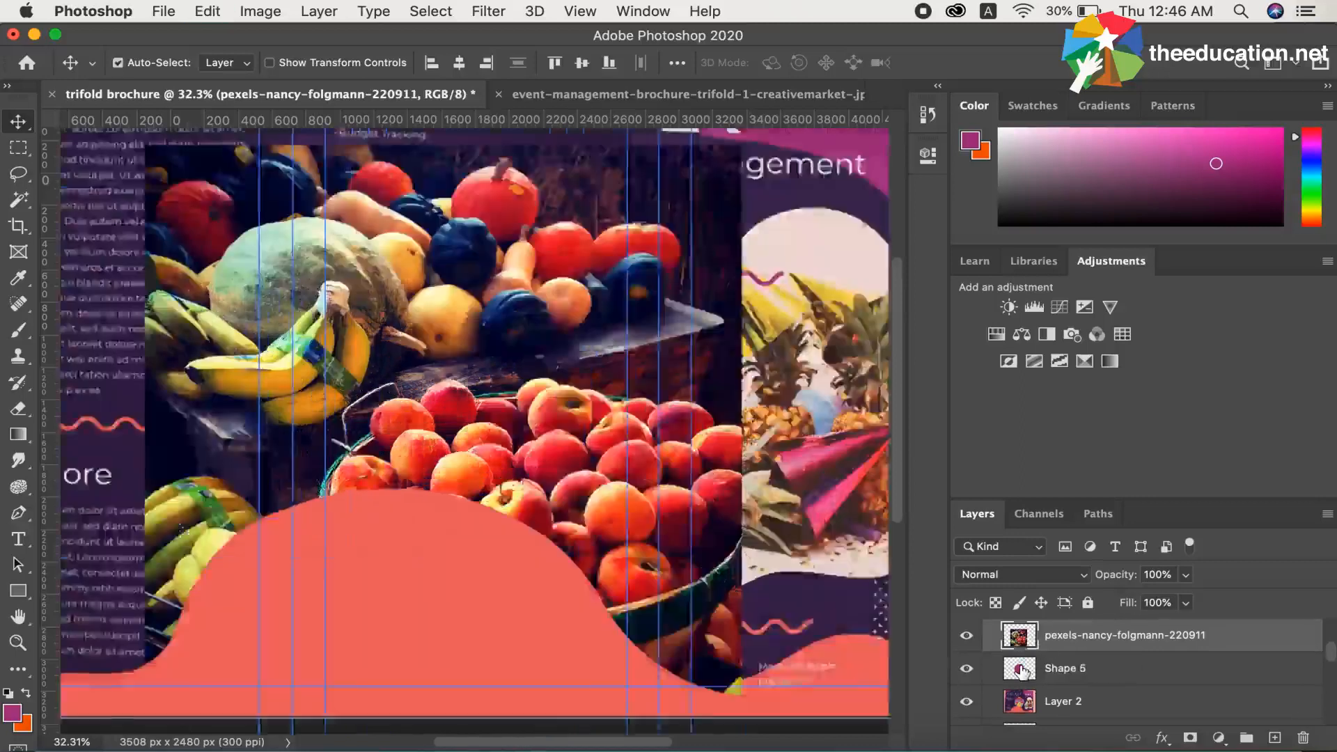
scroll(570, 578, down, 3)
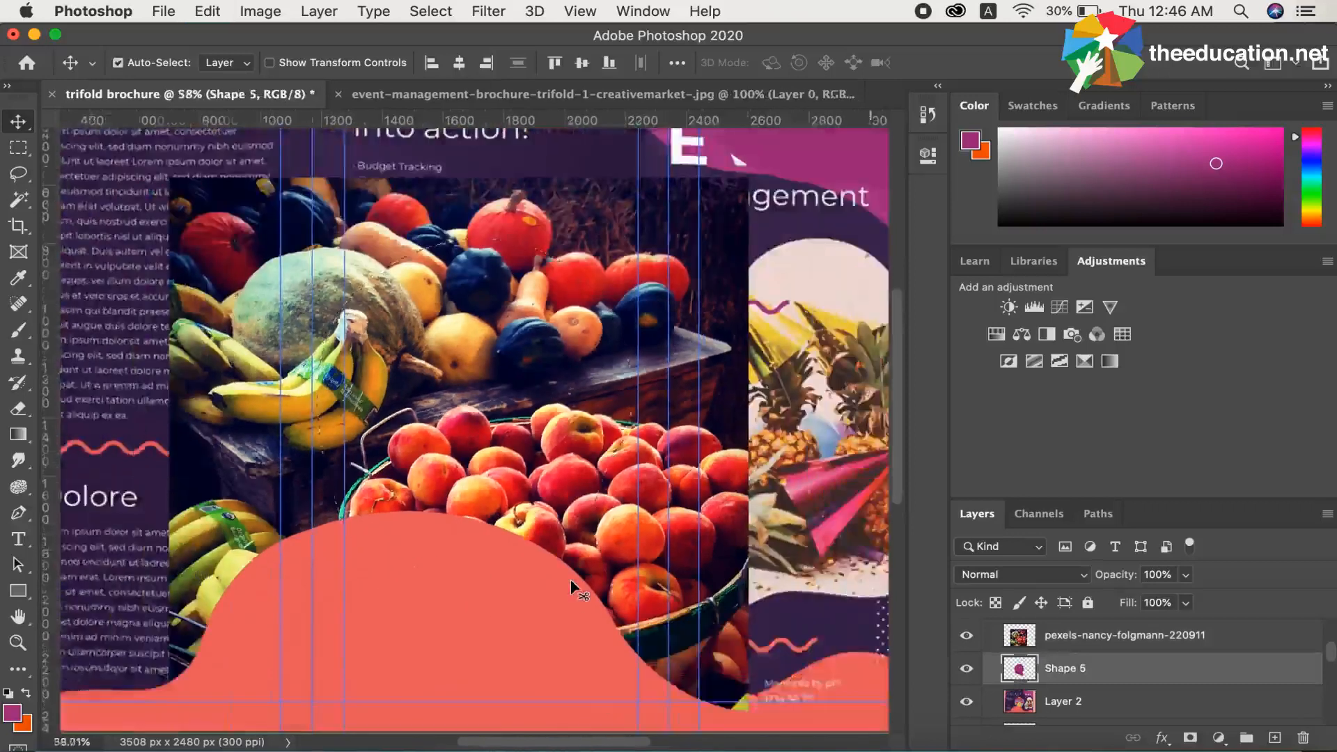
scroll(571, 579, down, 2)
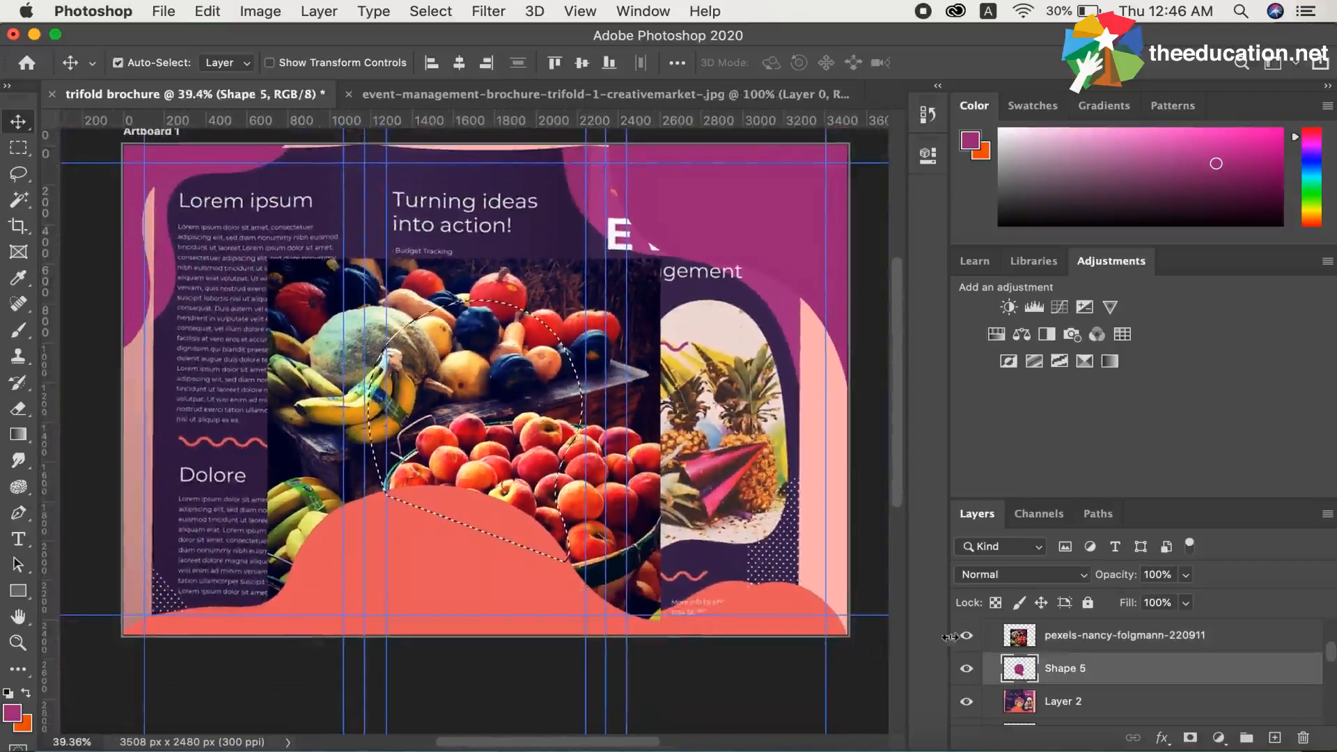
click(1074, 637)
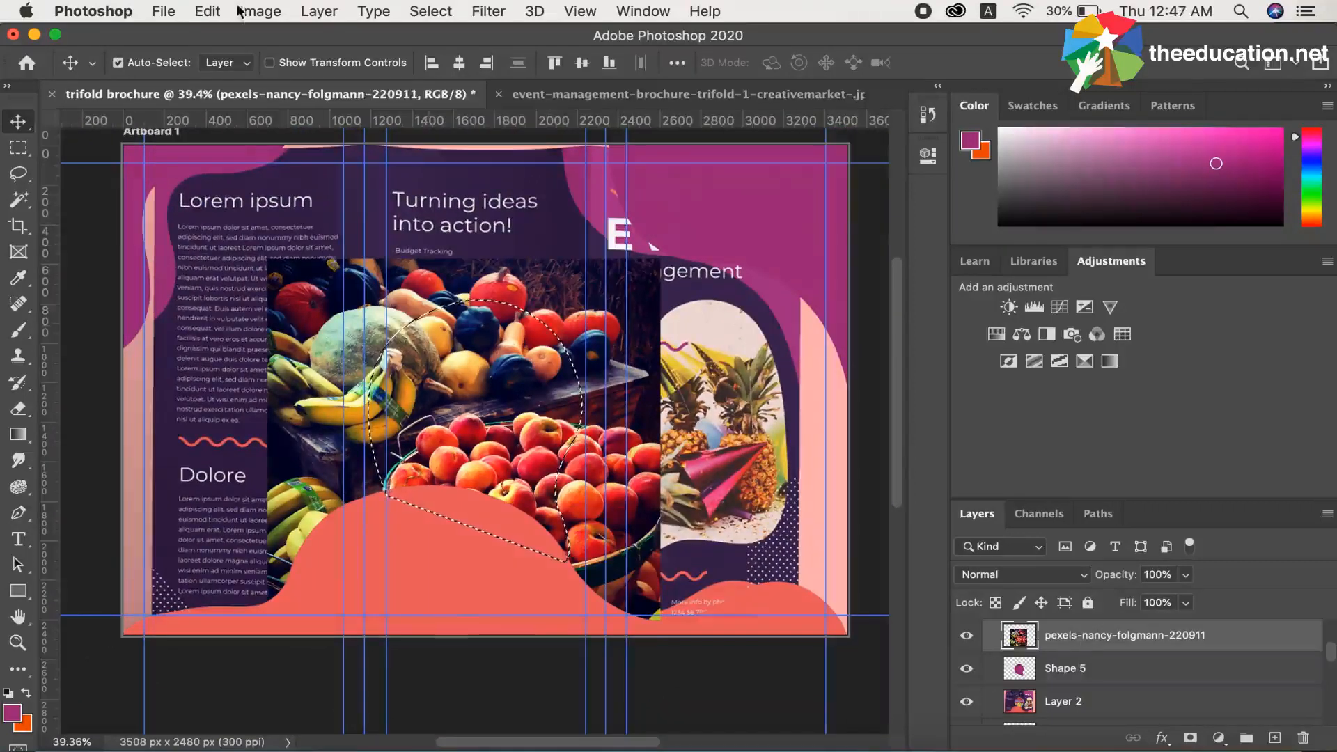
Apply the Create Clipping Mask command to the fruit photo layer above Shape 5.
click(207, 11)
mouse_move(245, 13)
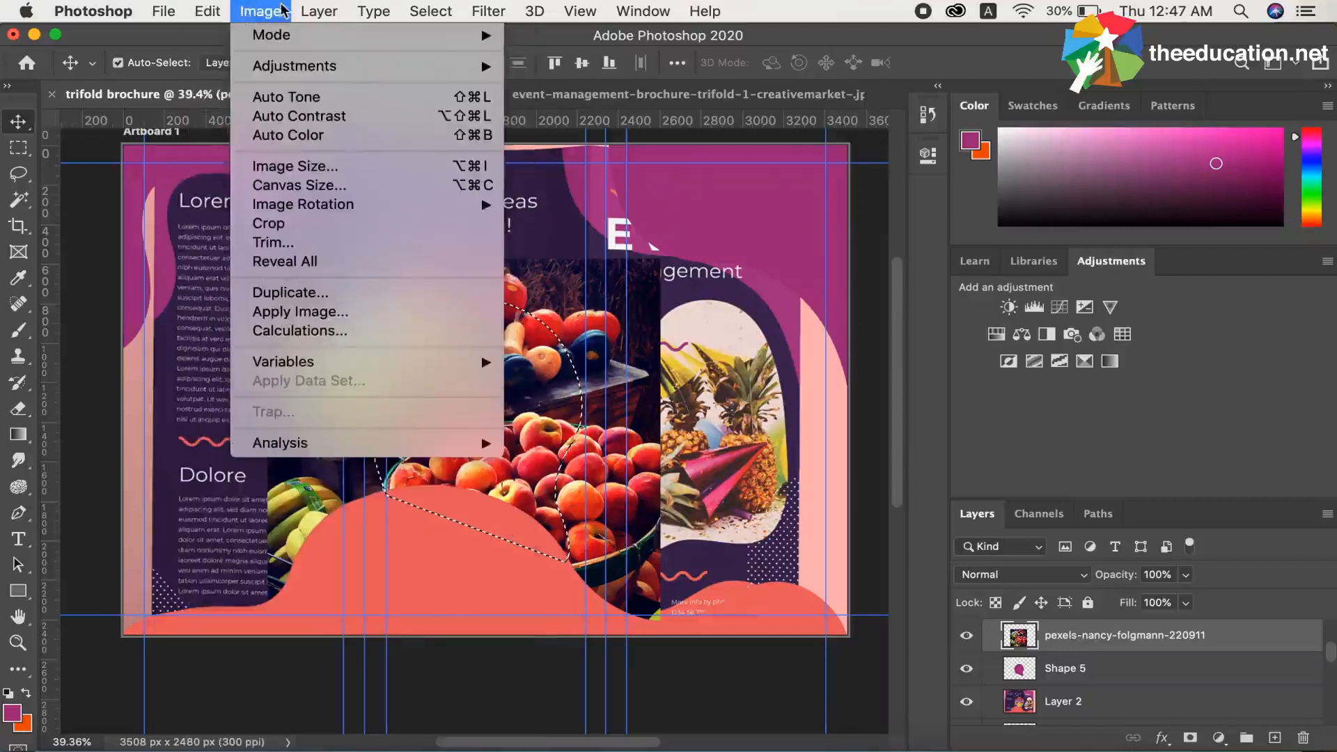
mouse_move(316, 7)
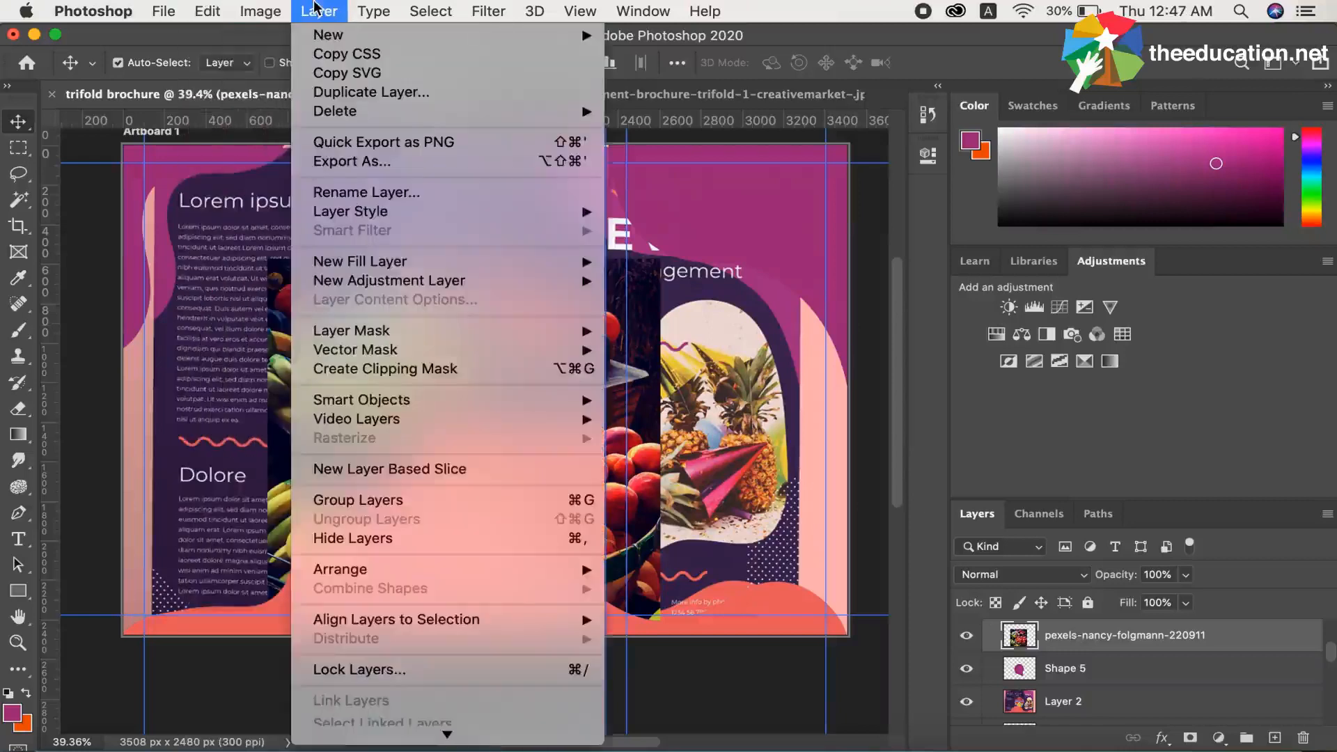
click(353, 371)
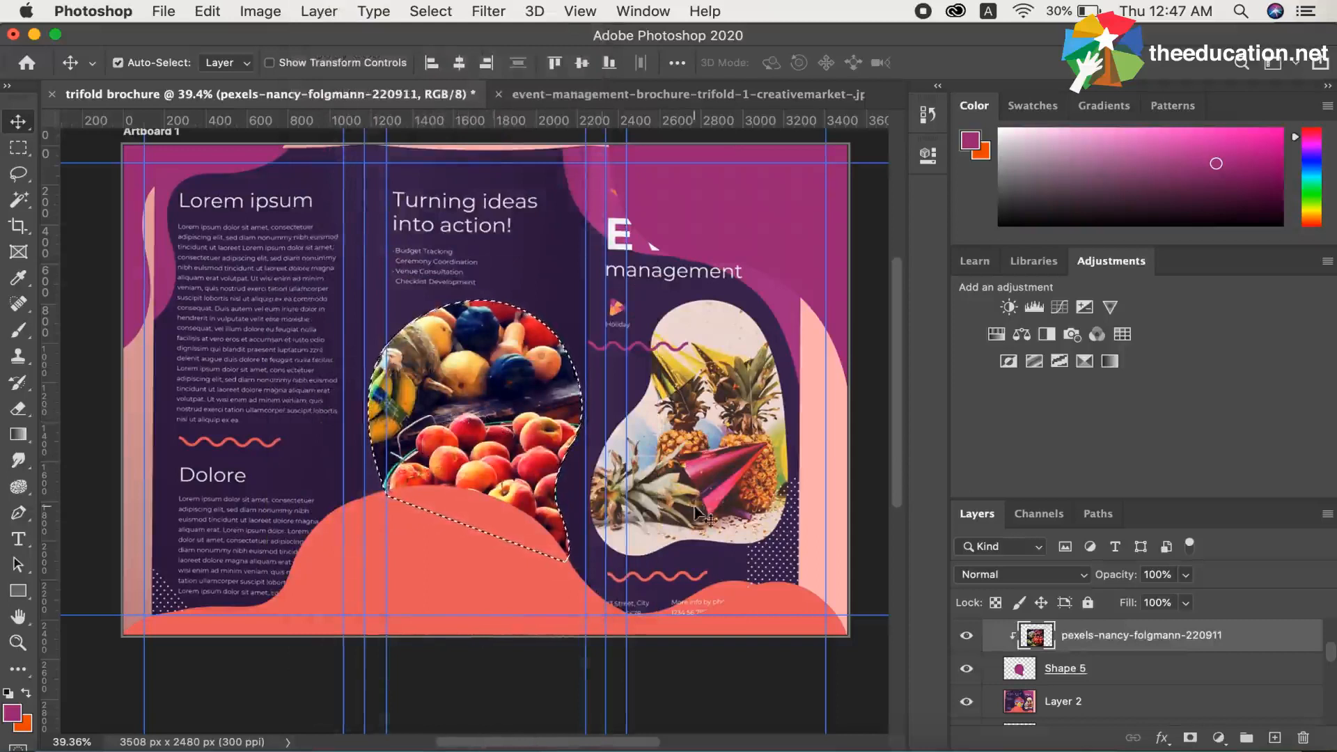
Release the fruit photo's clipping mask, re-create it directly between the photo and Shape 5, and clear the selection.
alt+click(1045, 662)
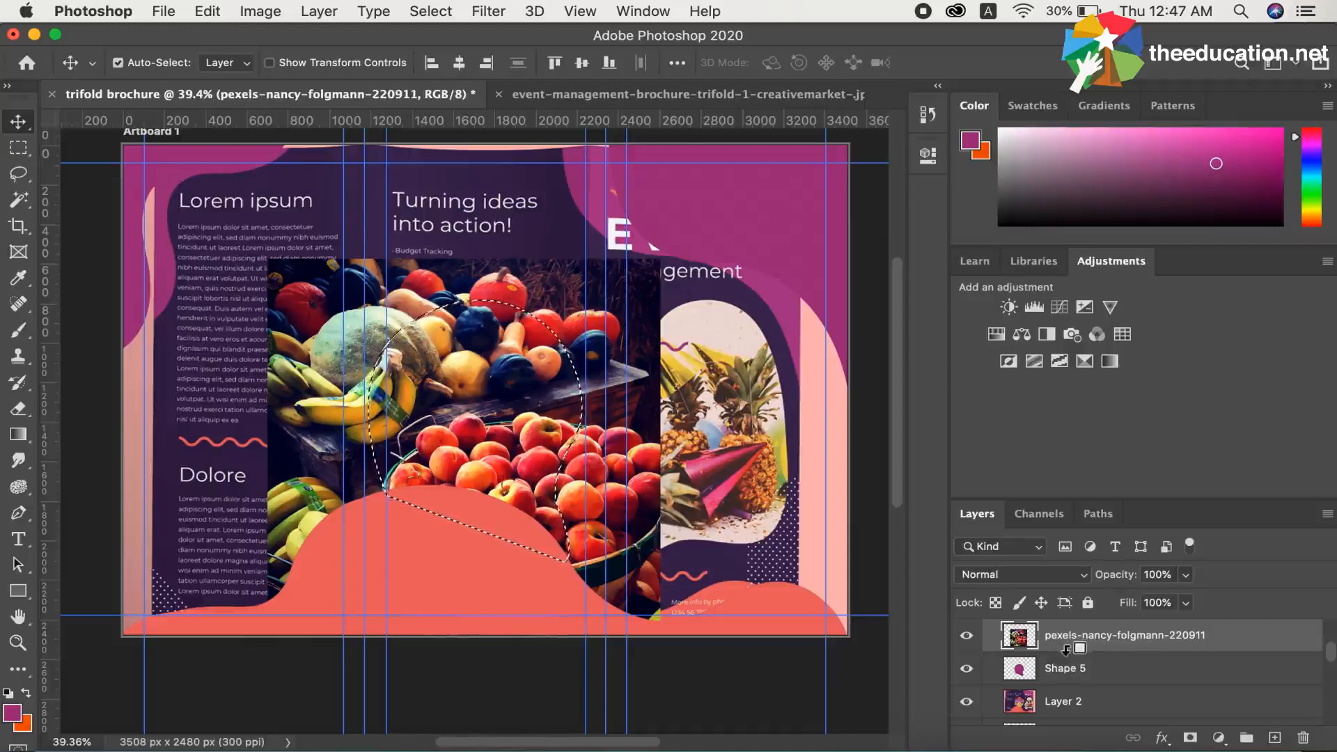
alt+click(1066, 649)
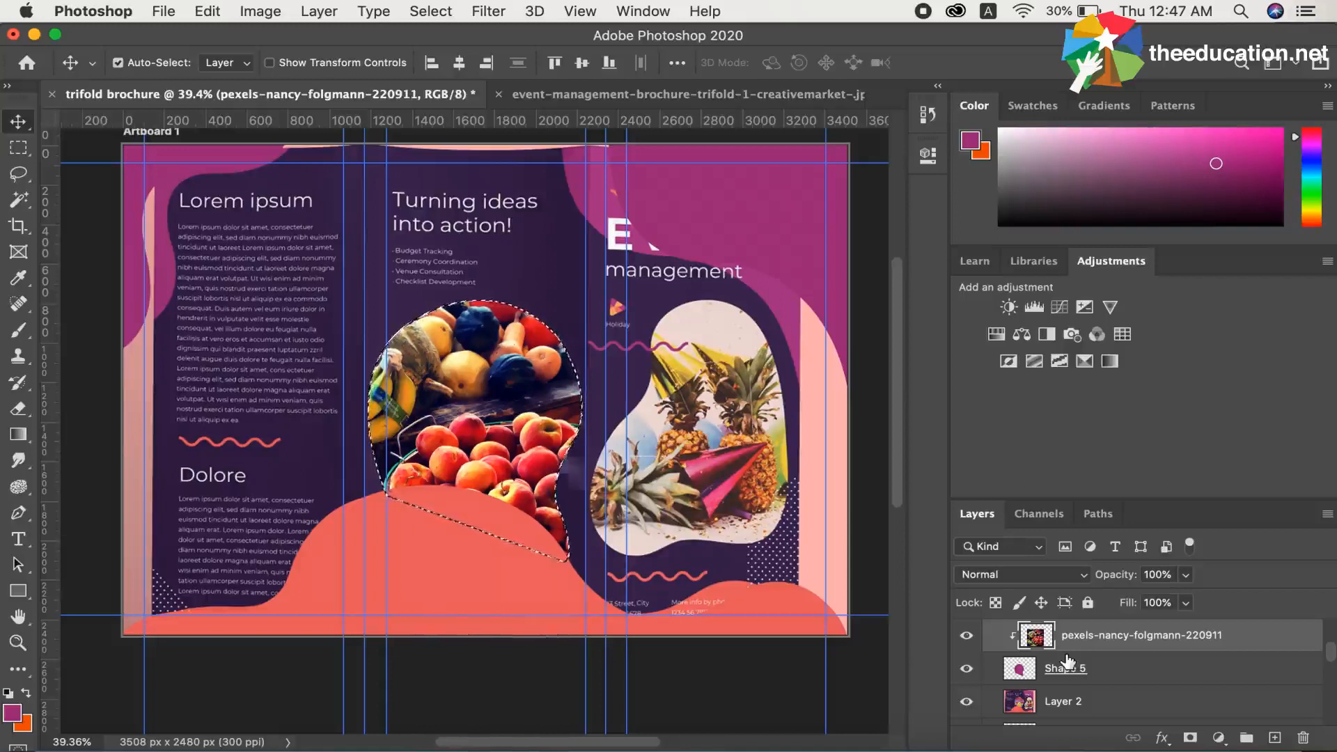
key(super+d)
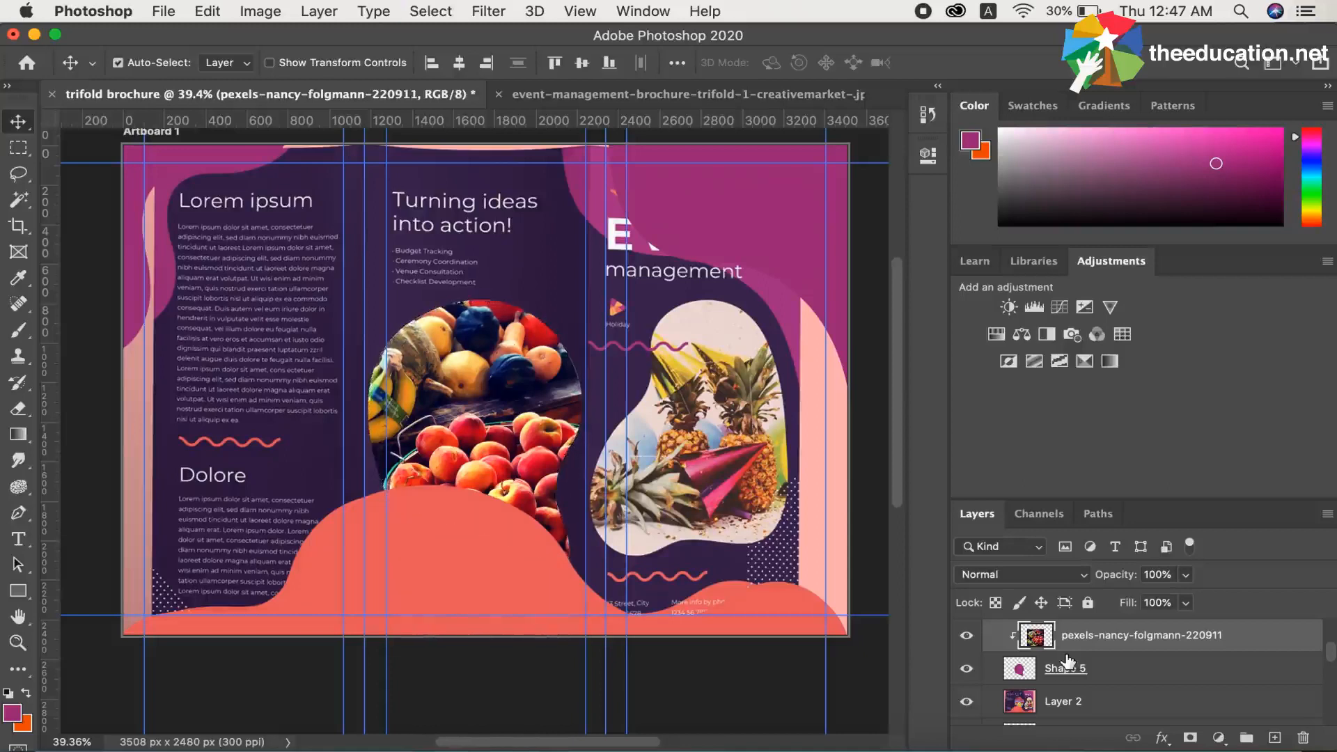